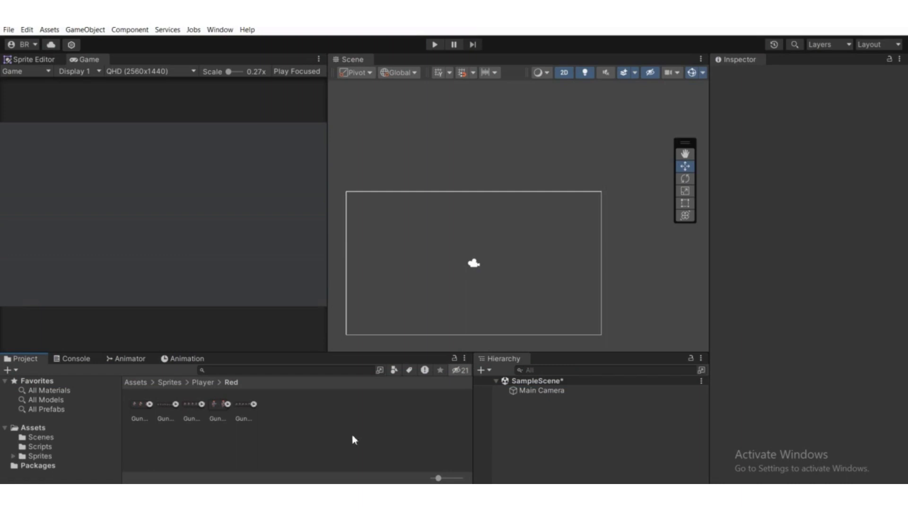
Step: Open the Gunner_Red_Run sprite sheet in the Sprite Editor and look over its frames
click(243, 411)
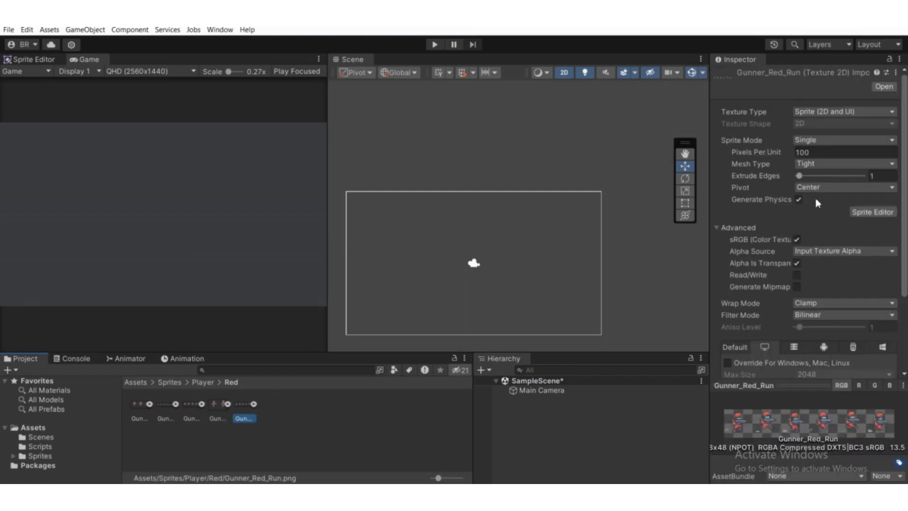
click(857, 214)
scroll(177, 158, down, 1)
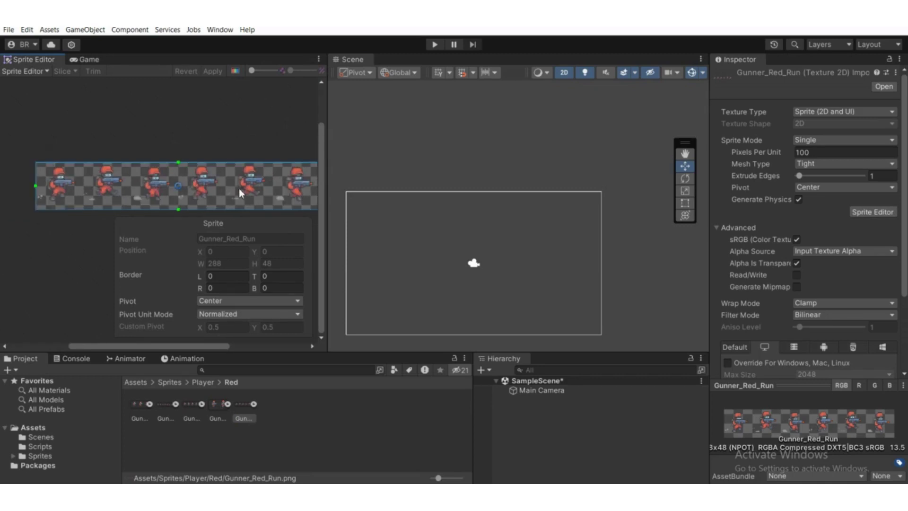
middle_drag(239, 189, 183, 187)
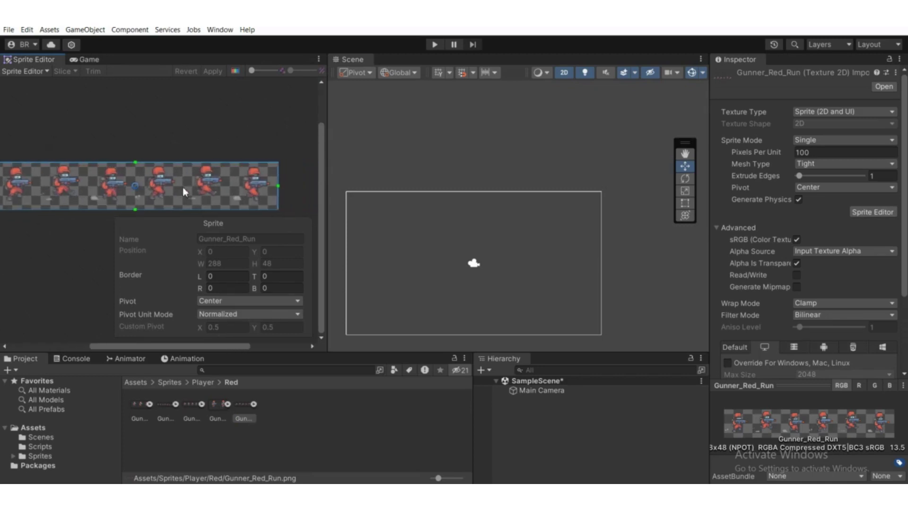
Step: Set the sprite sheet's sprite mode to Multiple and its pixels per unit to 16
click(807, 141)
click(810, 164)
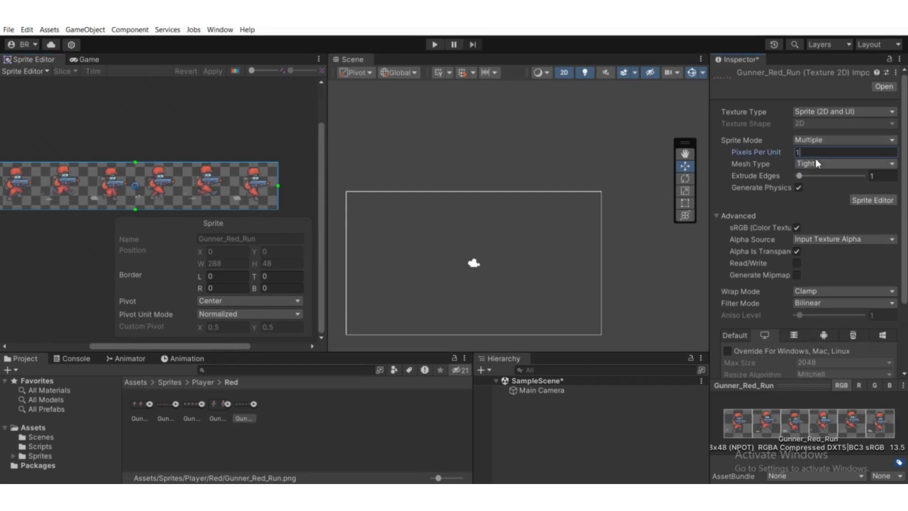
text(16)
Step: Set the texture's filter mode to Point (no filter) and apply the import settings
click(808, 302)
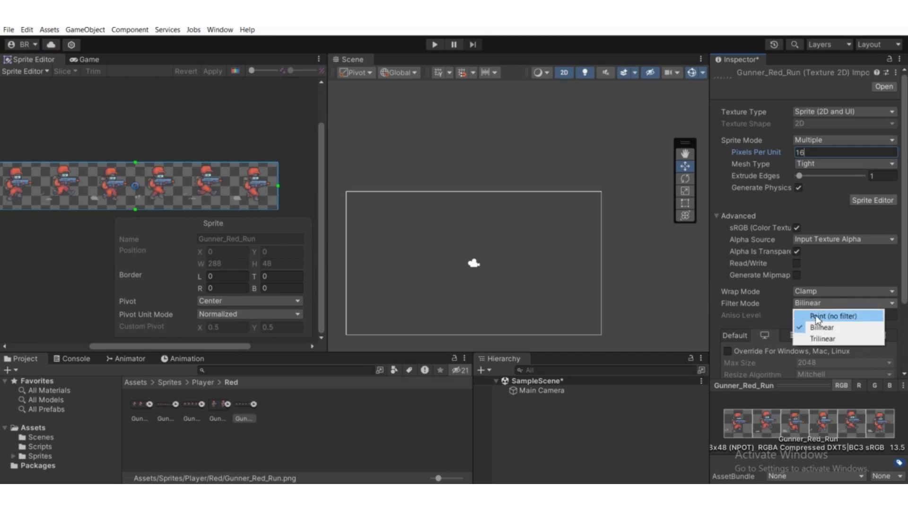
click(160, 192)
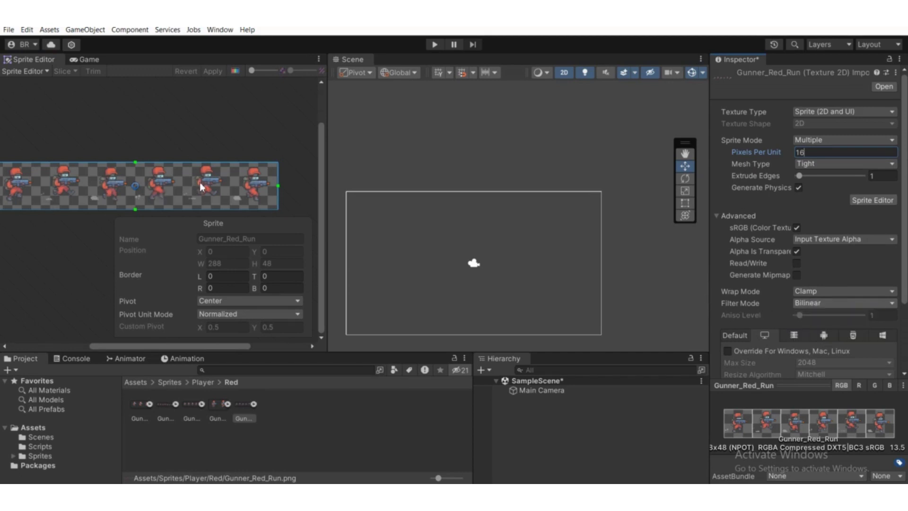
scroll(166, 186, up, 3)
scroll(149, 177, down, 3)
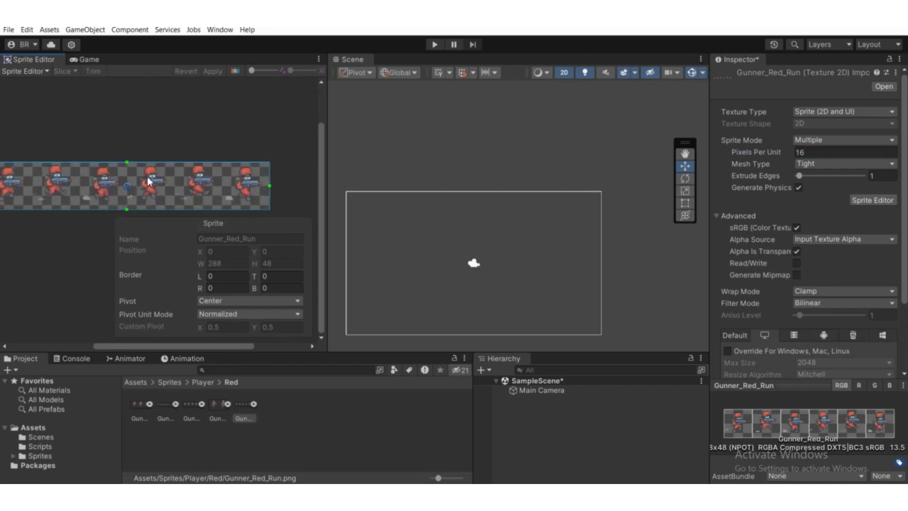
click(802, 303)
click(817, 315)
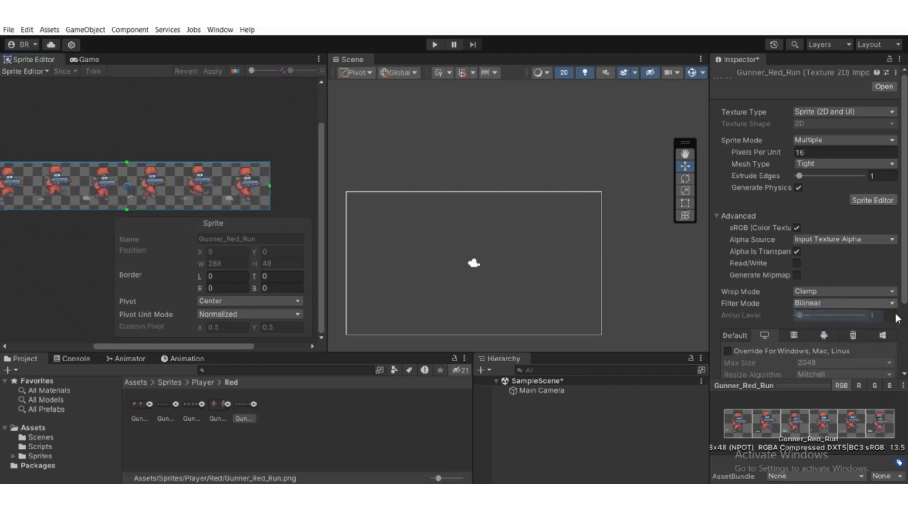
scroll(846, 321, down, 3)
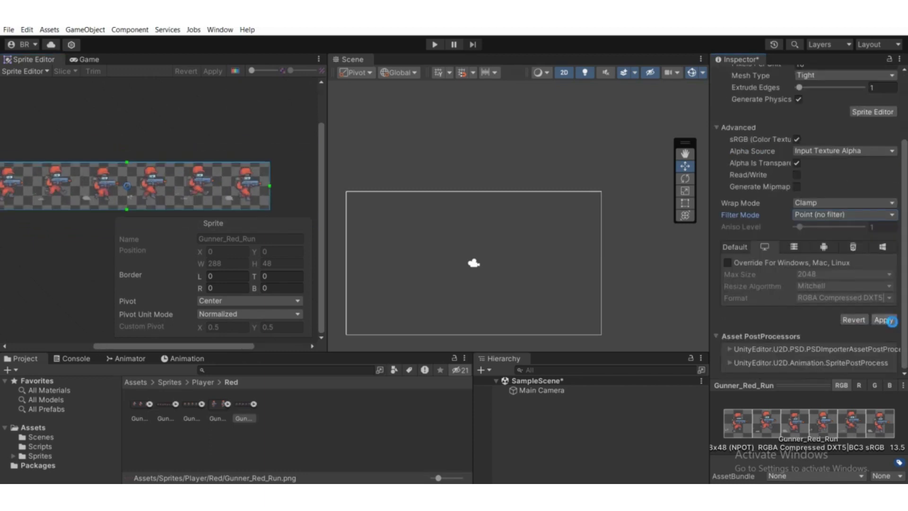
click(886, 321)
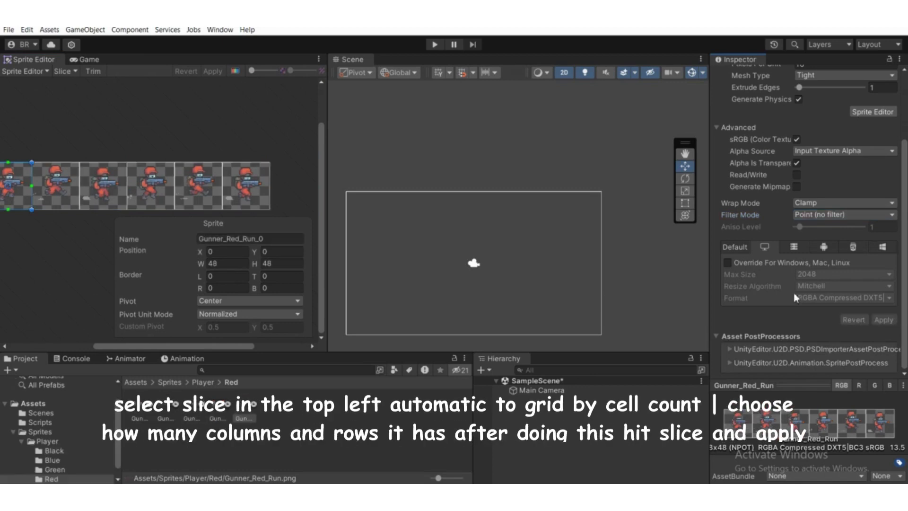
Step: Expand the sliced Gunner_Red_Run sheet and place its first frame, Gunner_Red_Run_0, in the scene near the camera
click(254, 405)
click(269, 409)
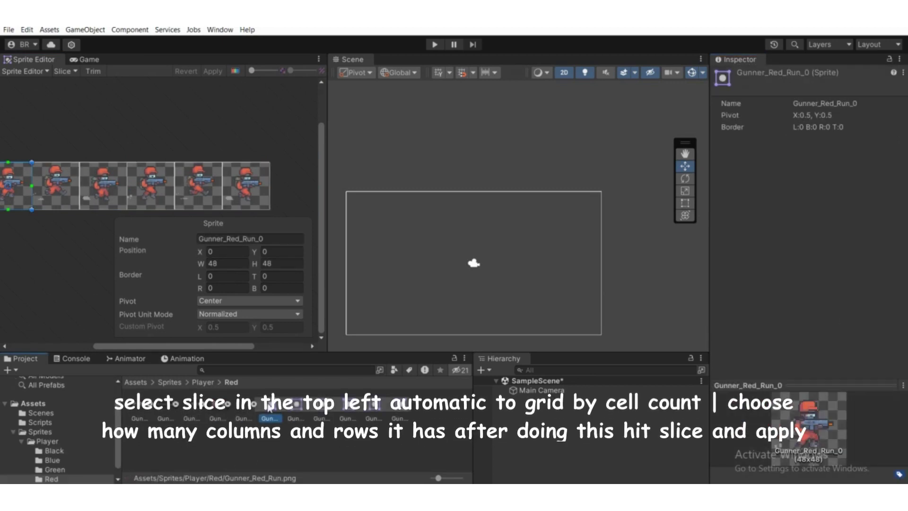
drag(268, 409, 478, 265)
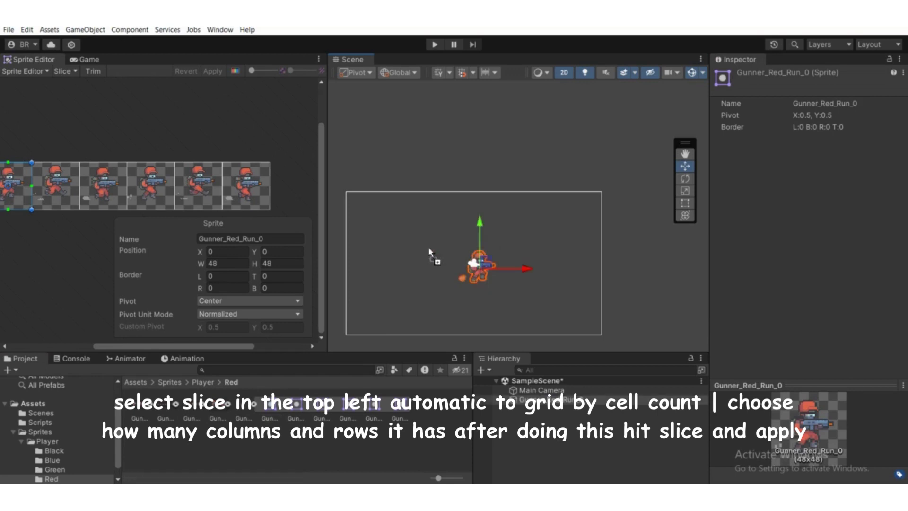
Step: Show the Game view and move the gunner sprite to about X 0.22, Y -0.57
click(85, 59)
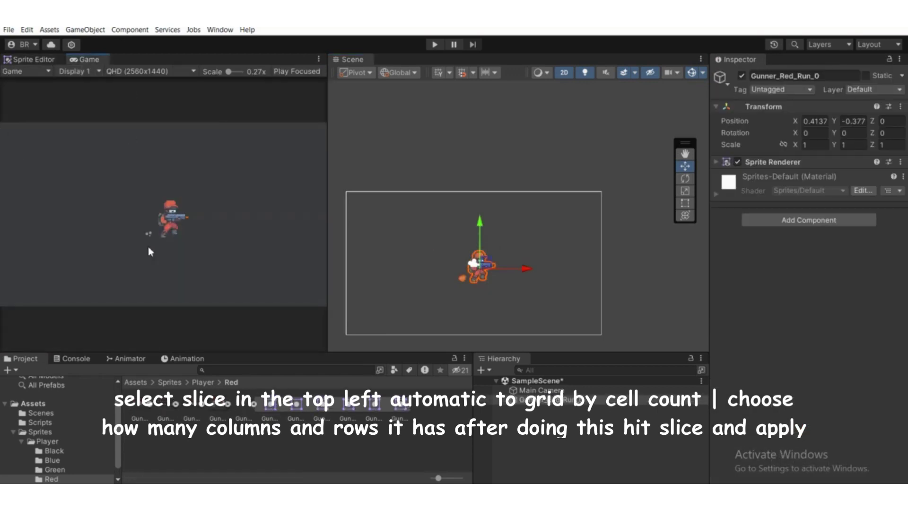
scroll(486, 268, up, 2)
drag(479, 264, 474, 269)
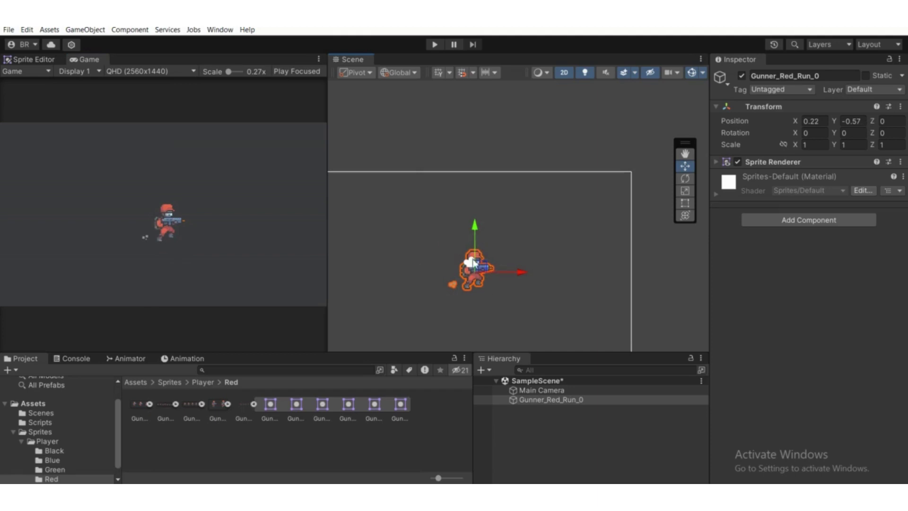
Step: Rename the gunner game object to Player
click(764, 76)
text(Player)
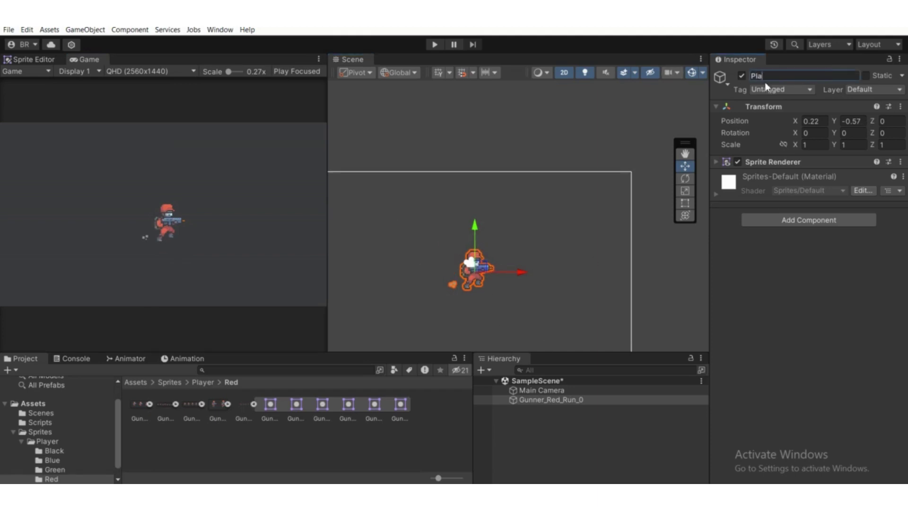
key(Return)
scroll(539, 225, down, 2)
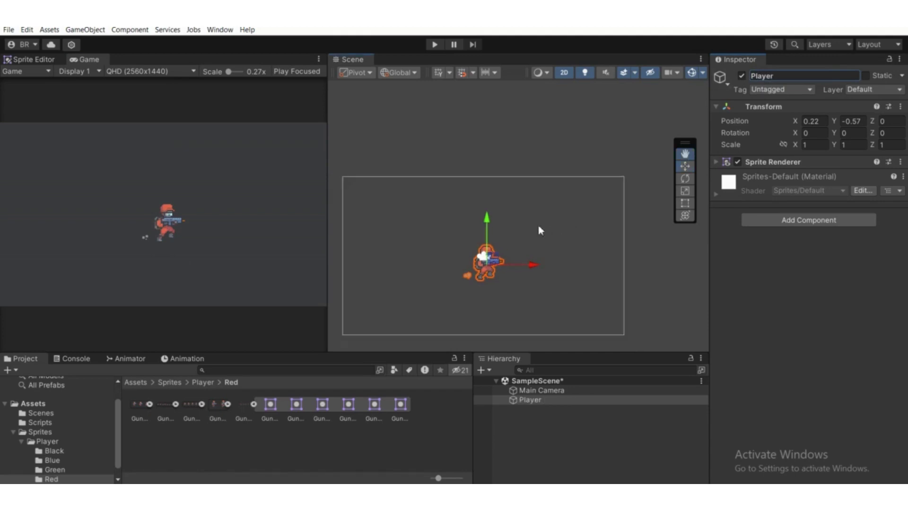
scroll(473, 250, up, 2)
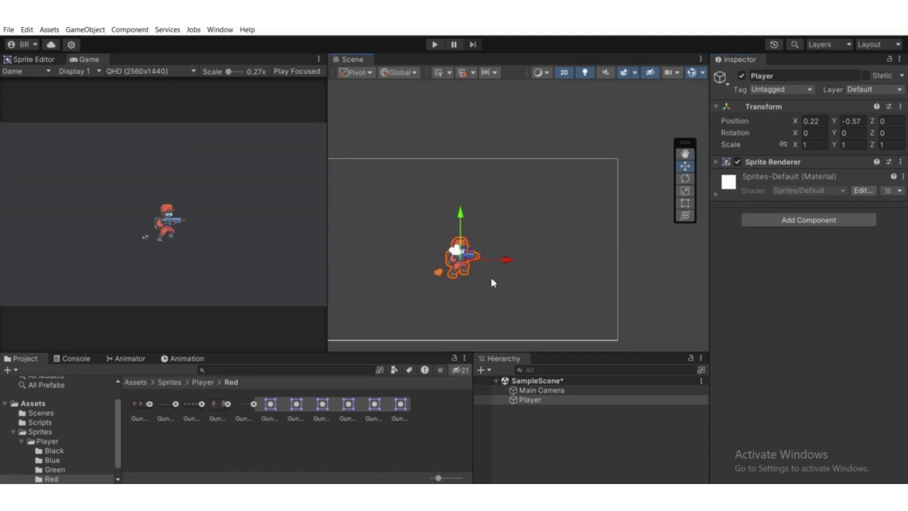
Step: Add a Rigidbody 2D component to the Player
click(784, 222)
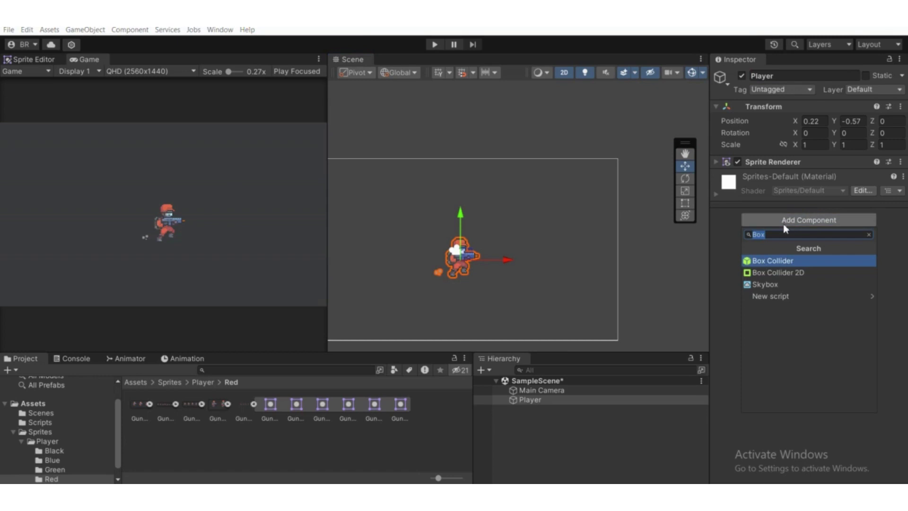
text(Rigi)
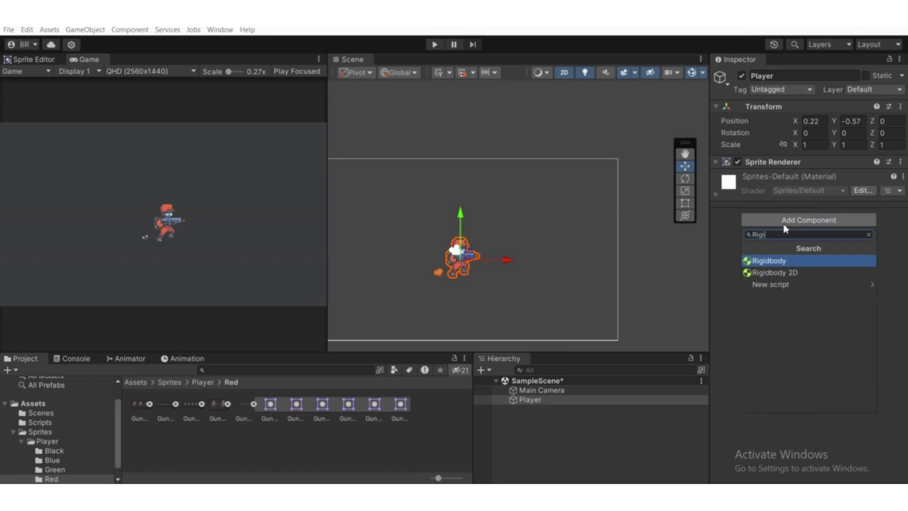
key(Down)
key(Return)
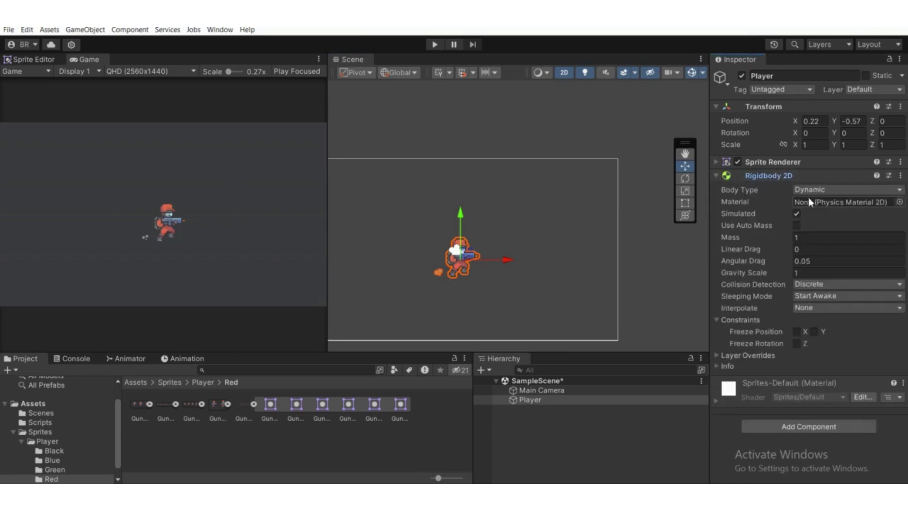
Step: Set the Rigidbody 2D's gravity scale to 3 and its collision detection to Continuous
click(798, 274)
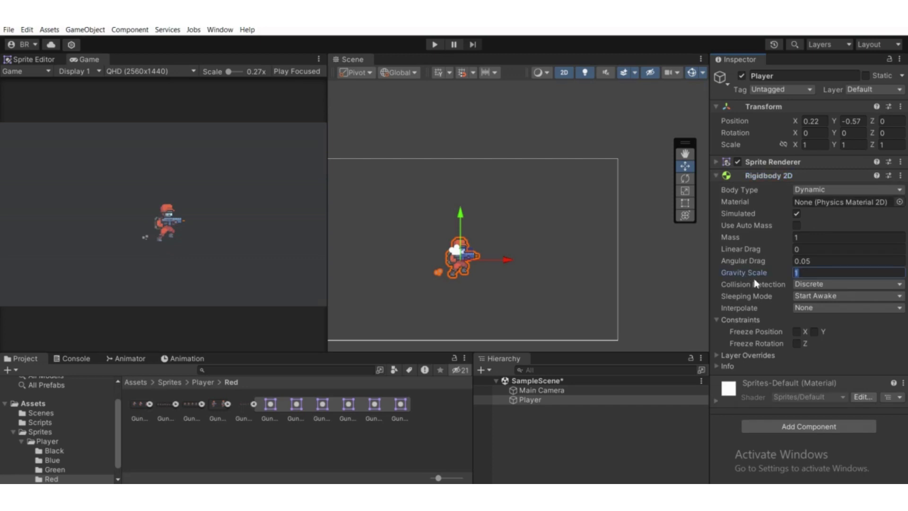
text(3)
click(810, 285)
click(819, 308)
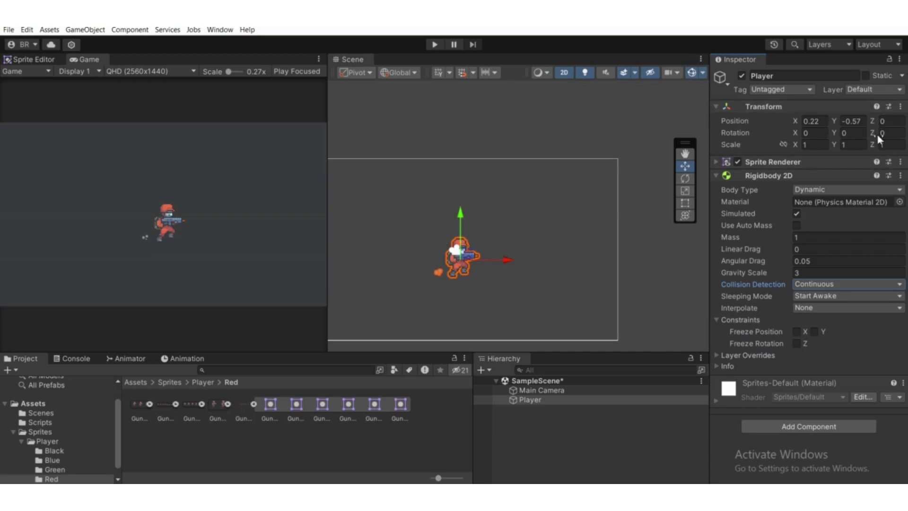
Step: Tilt the Player about its Z axis as a test, and reset the Z rotation to 0
drag(876, 134, 901, 71)
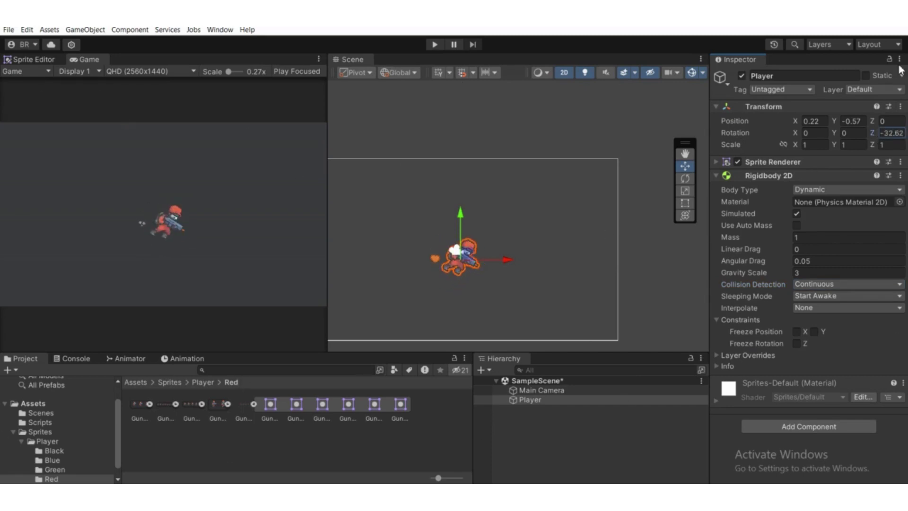
double_click(888, 134)
text(0)
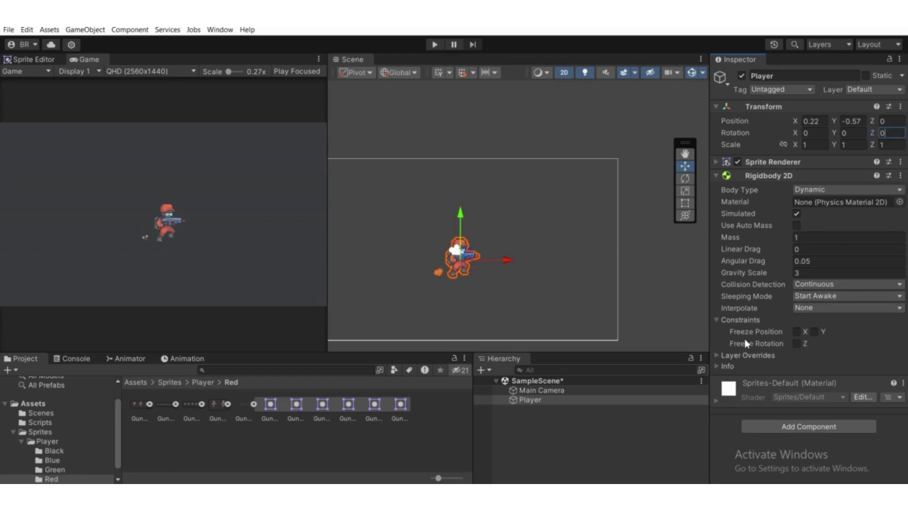
Step: Freeze the Player's Z rotation in the Rigidbody 2D constraints and collapse the component
click(797, 345)
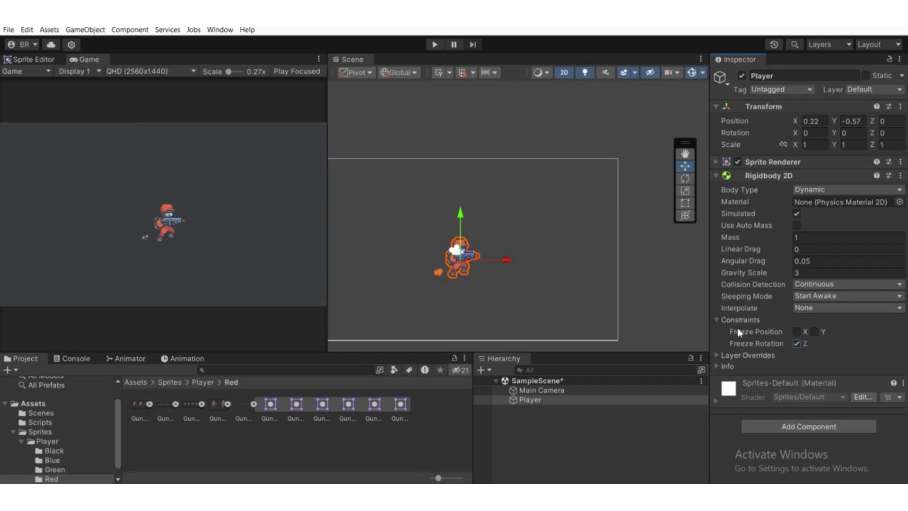
click(757, 176)
scroll(411, 230, up, 1)
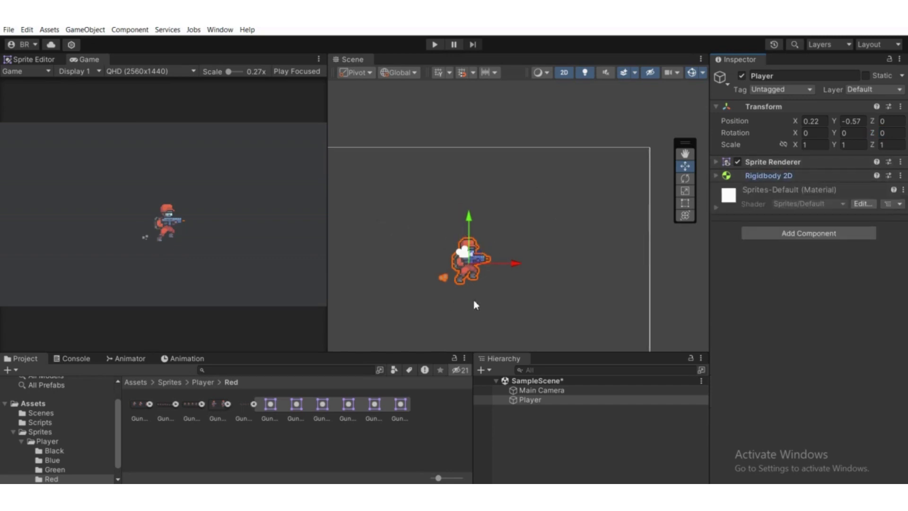
Step: Add a Box Collider 2D component to the Player
click(763, 234)
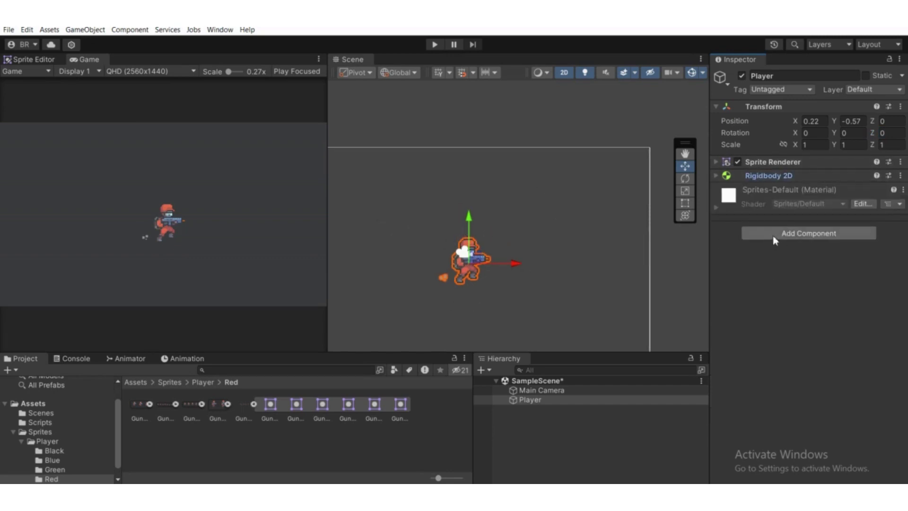
text(Box)
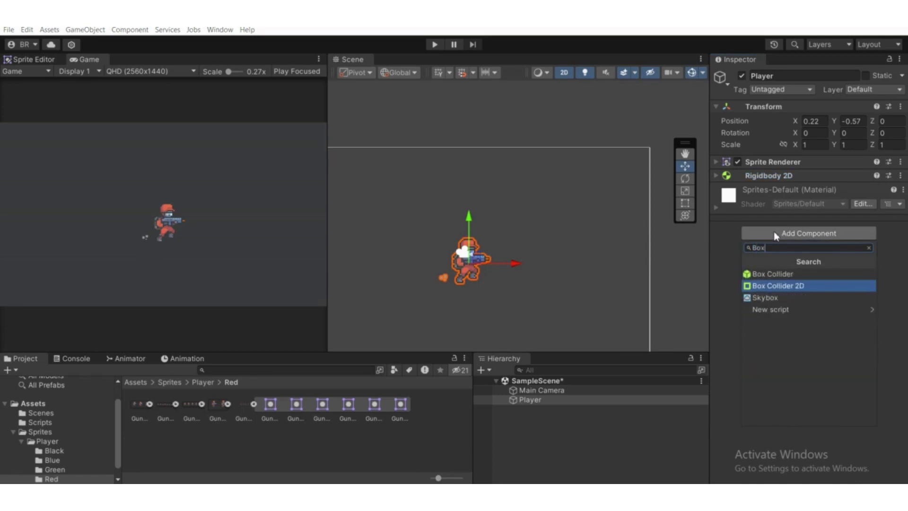
key(Return)
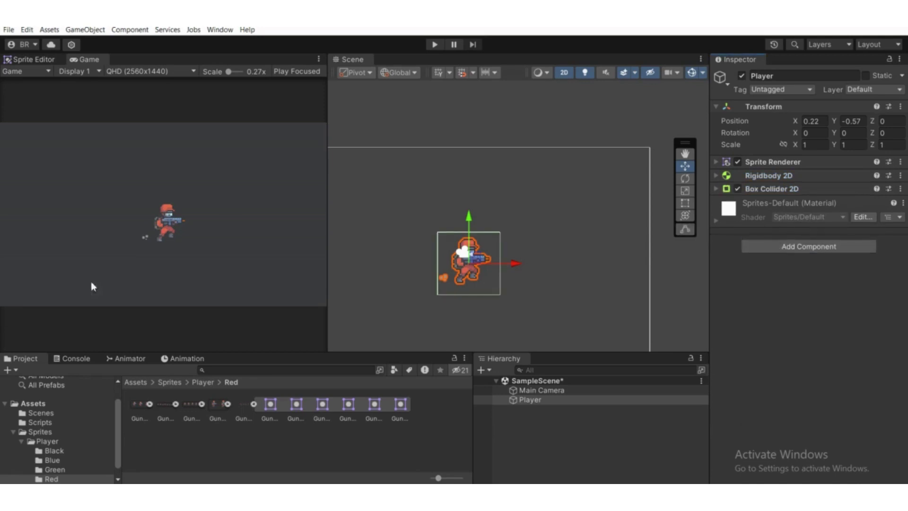
scroll(418, 268, up, 1)
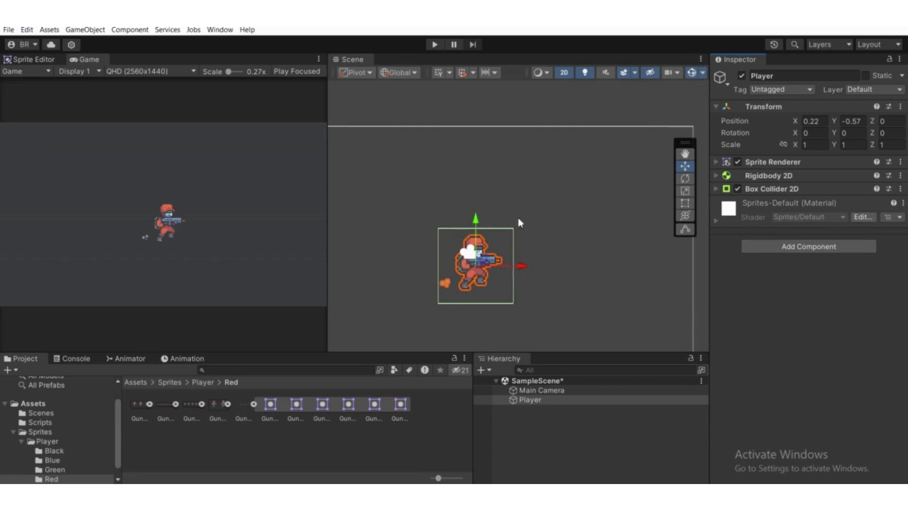
Step: Fit the box collider's edges to the character's body, about 1.13 by 2.13 with offset about -0.09, 0.17, and collapse the component
click(792, 189)
click(801, 205)
scroll(520, 268, up, 3)
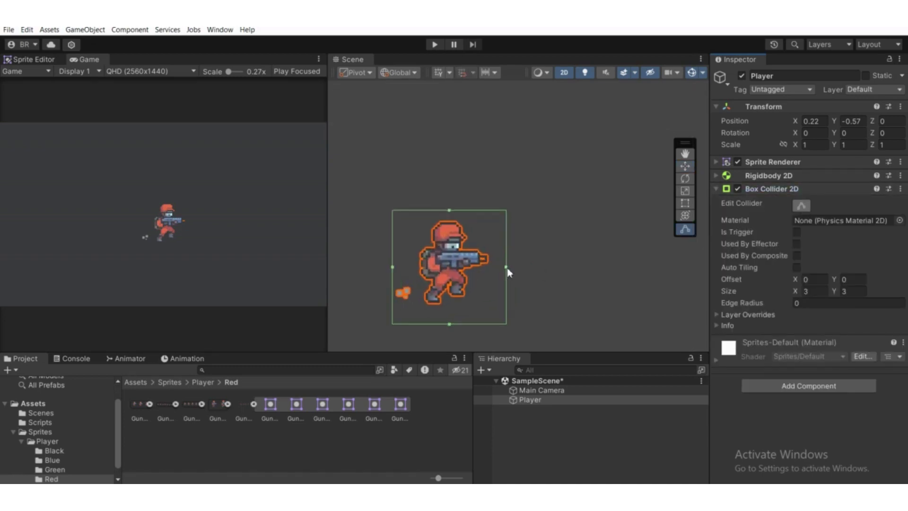
drag(507, 269, 469, 269)
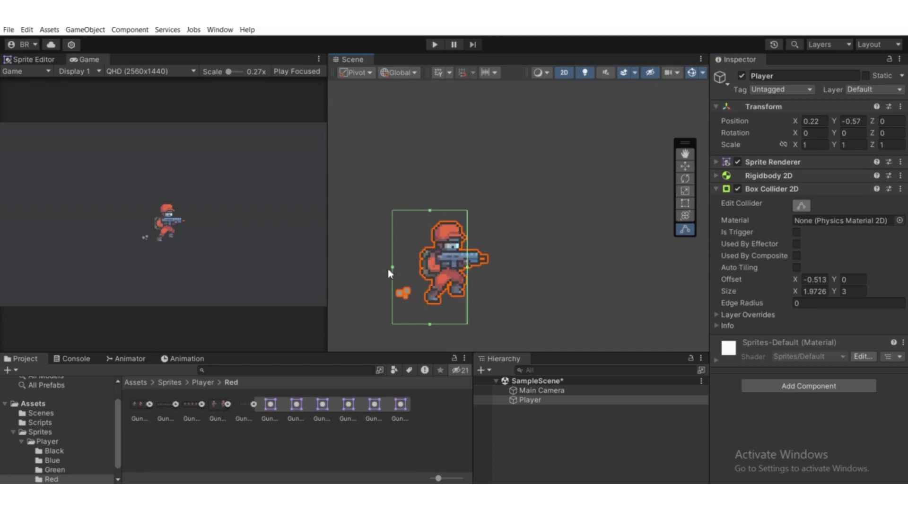
drag(388, 268, 425, 267)
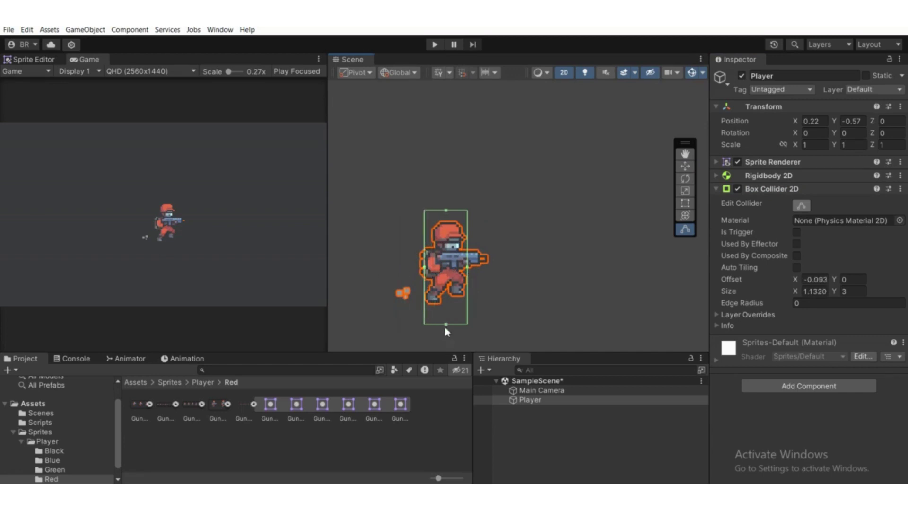
drag(446, 324, 447, 299)
drag(446, 210, 445, 220)
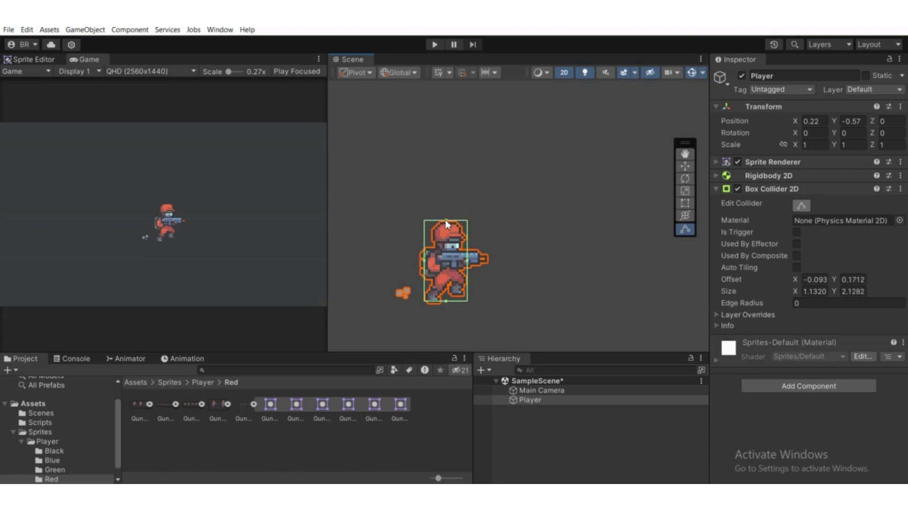
scroll(445, 219, down, 3)
click(794, 188)
scroll(481, 273, down, 1)
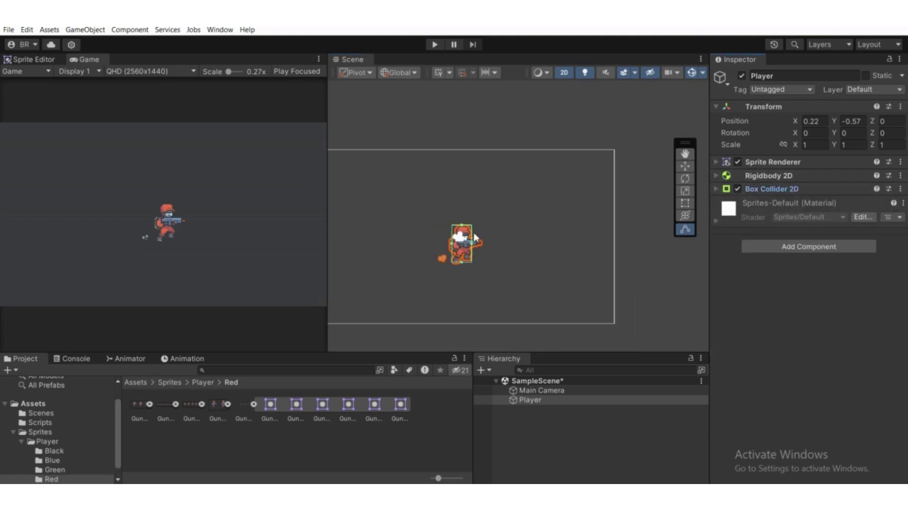
Step: Add a 2D square sprite to the scene as a separate object from the Player
scroll(449, 231, up, 1)
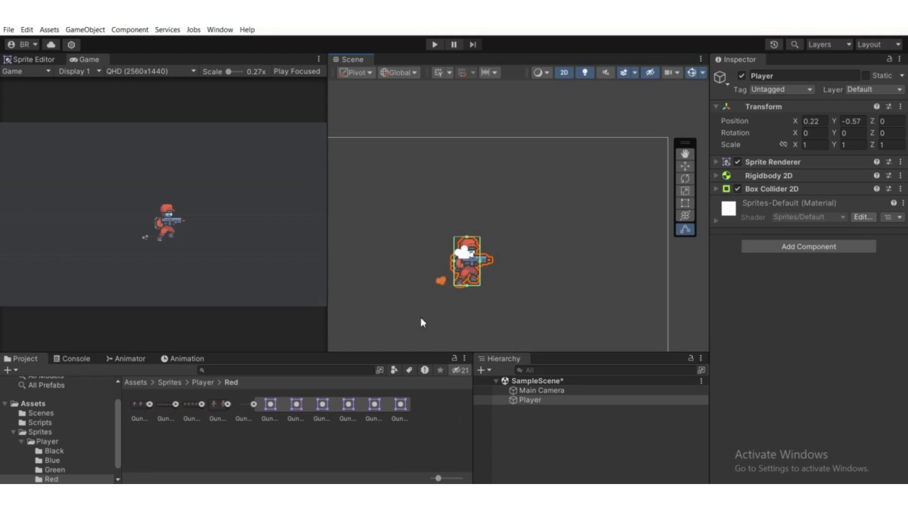
drag(444, 325, 453, 274)
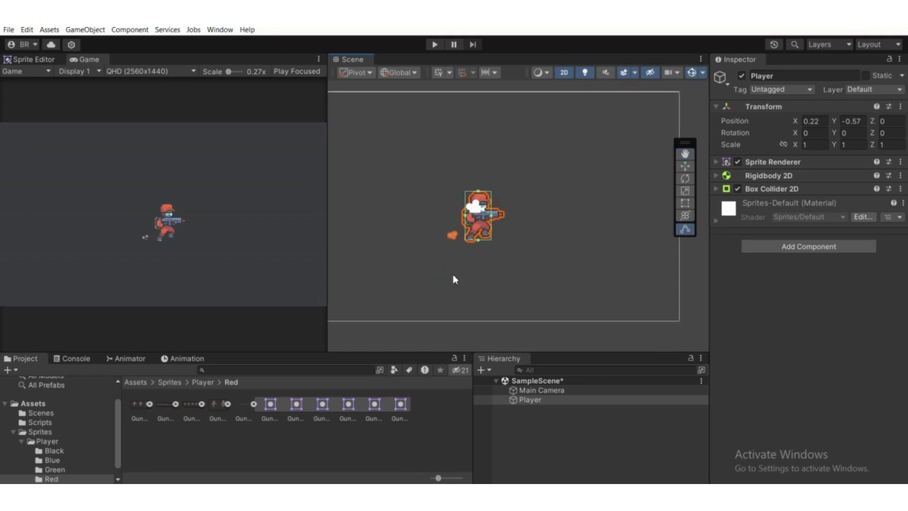
click(543, 428)
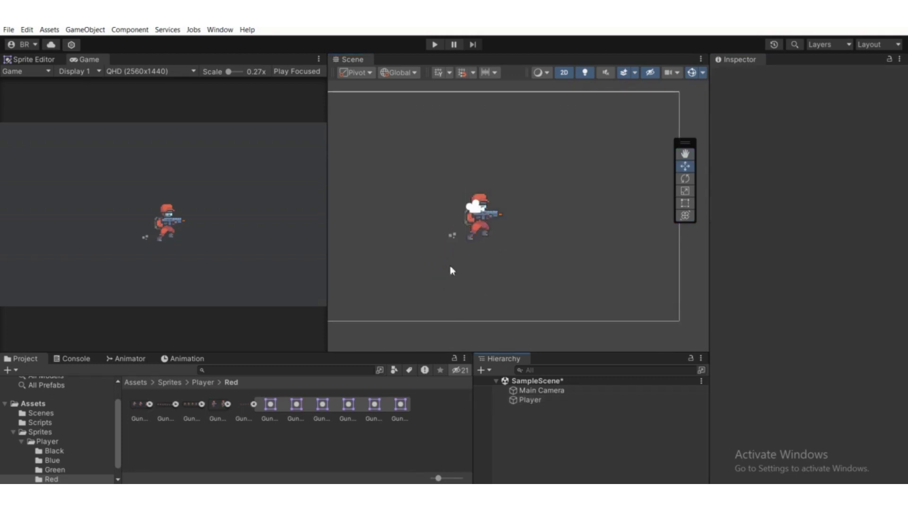
right_click(529, 431)
mouse_move(573, 324)
mouse_move(713, 324)
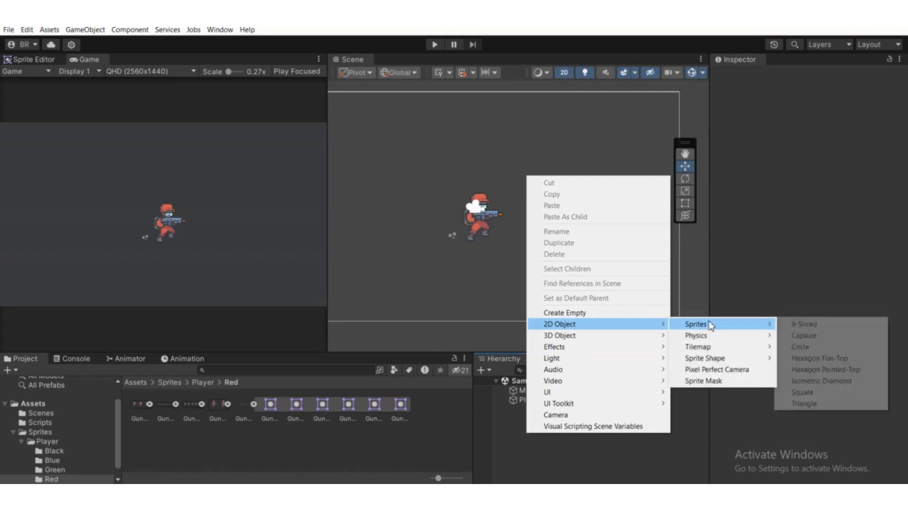
click(802, 392)
Step: Move the square below the Player to about X 0, Y -3.13
middle_drag(517, 288, 548, 328)
scroll(648, 189, down, 1)
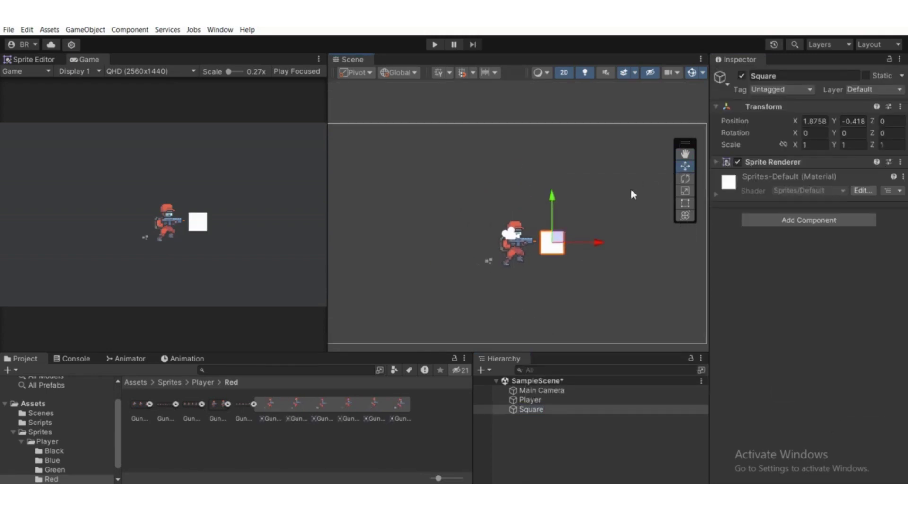
drag(558, 239, 482, 299)
scroll(482, 299, down, 1)
middle_drag(505, 299, 482, 289)
drag(482, 290, 483, 290)
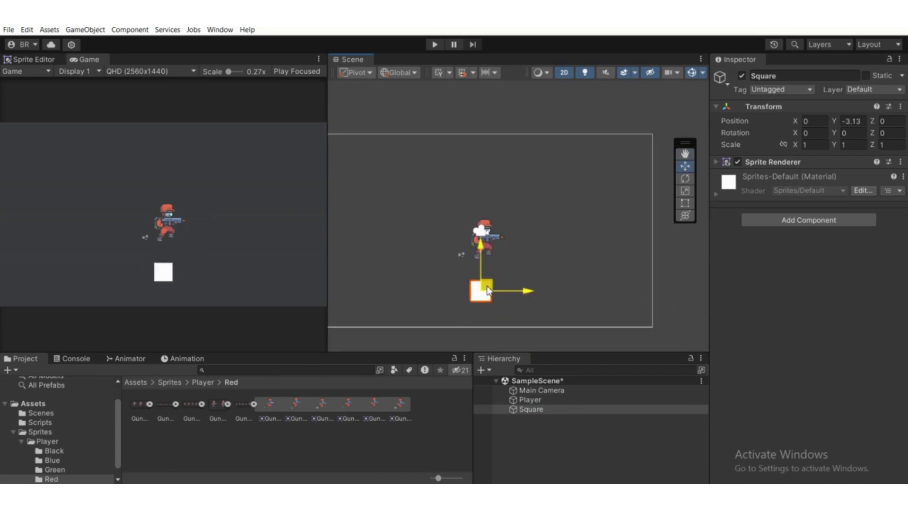
Step: Stretch the square to an X scale of 20 and lower it to about Y -3.34
click(810, 145)
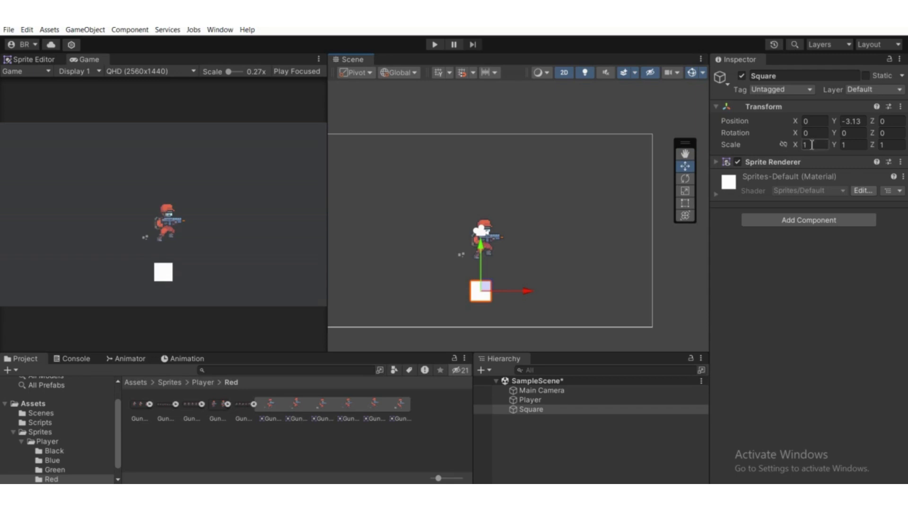
text(20)
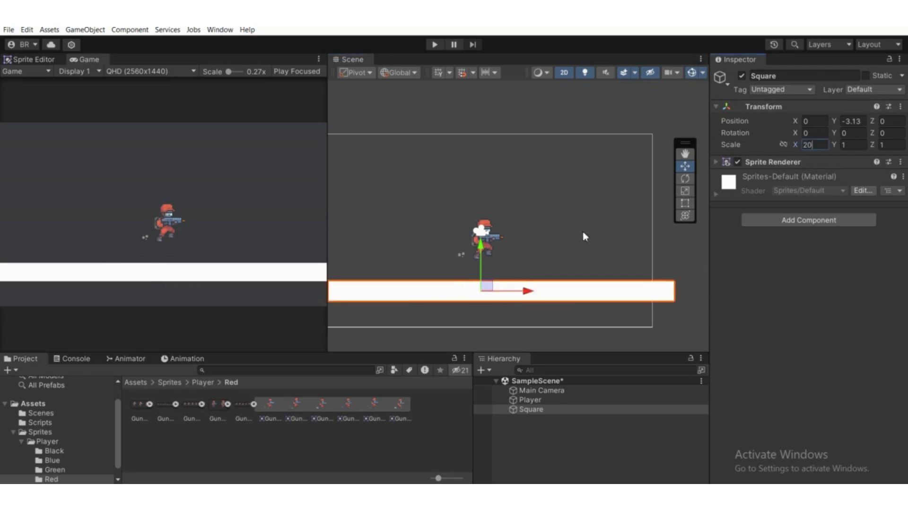
scroll(469, 280, down, 3)
drag(503, 268, 502, 271)
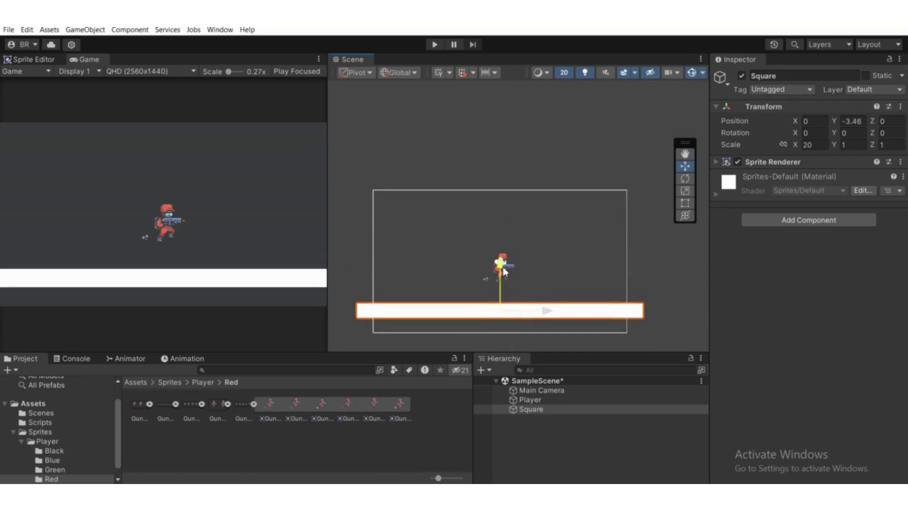
scroll(496, 289, up, 2)
scroll(408, 326, up, 1)
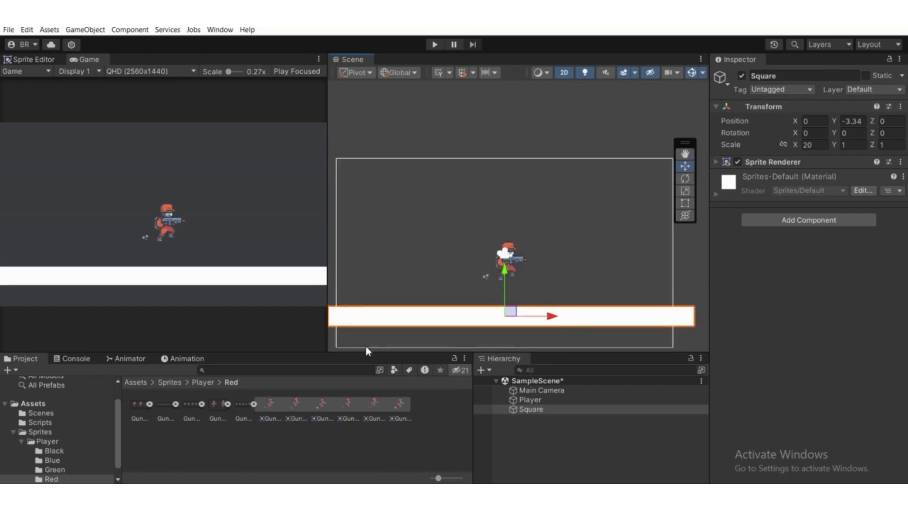
middle_drag(395, 334, 458, 318)
middle_drag(544, 295, 446, 300)
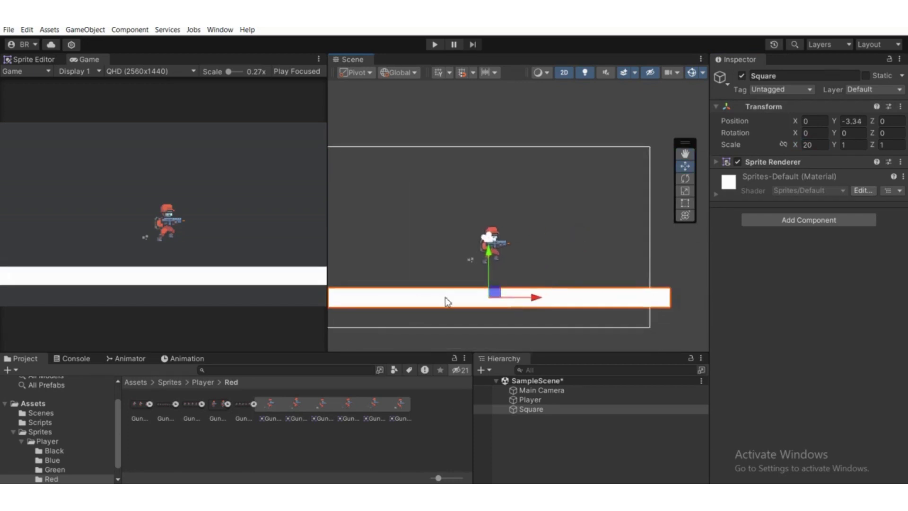
scroll(434, 302, down, 1)
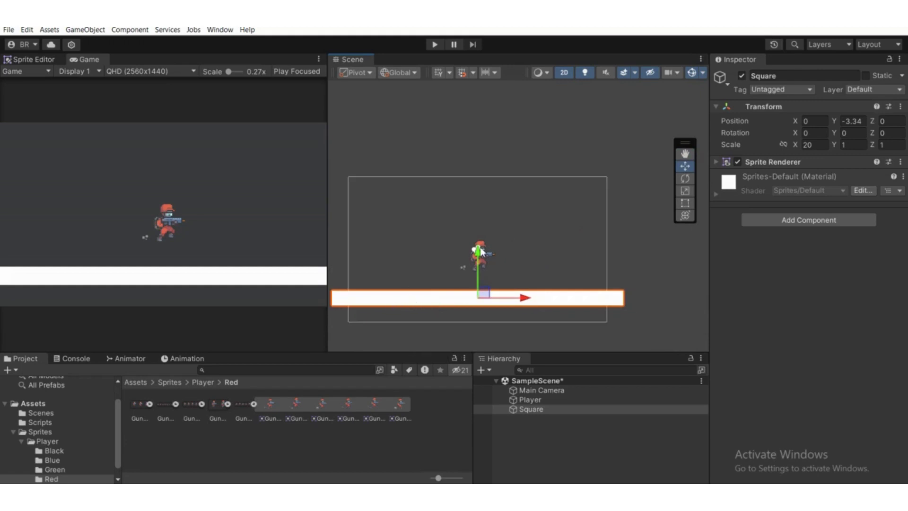
scroll(435, 256, up, 1)
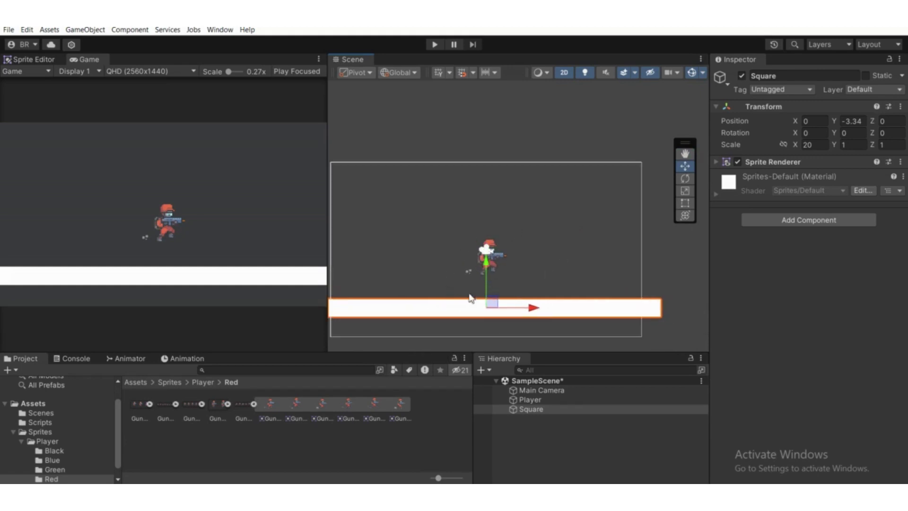
scroll(478, 313, down, 2)
scroll(487, 317, up, 2)
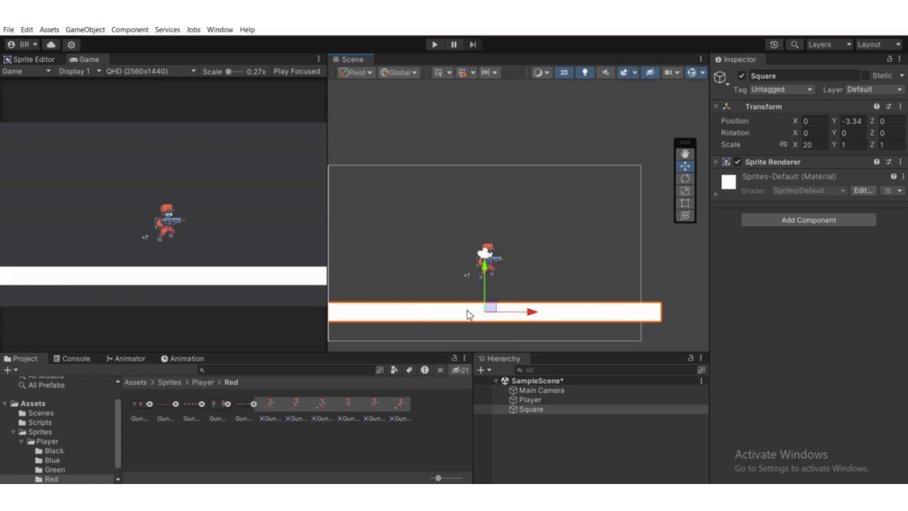
scroll(468, 313, down, 1)
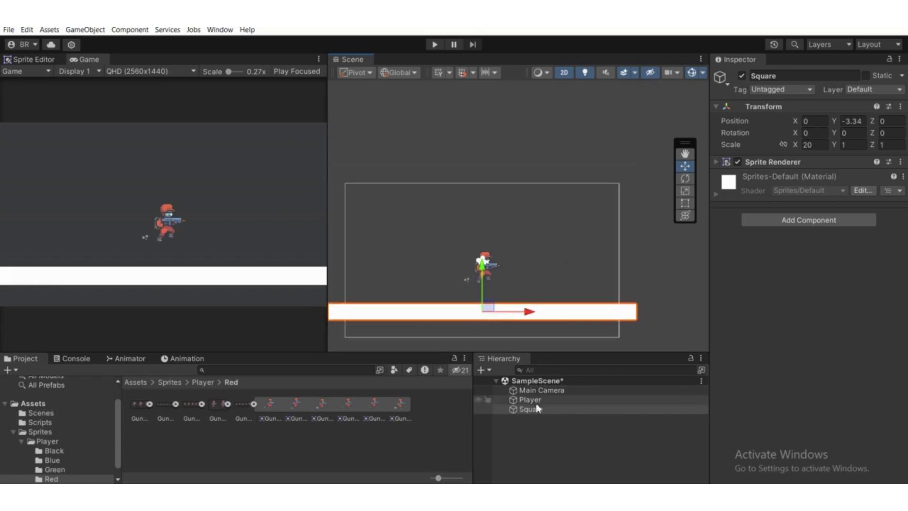
Step: Rename the square as Ground and add a Box Collider 2D component to it
click(799, 80)
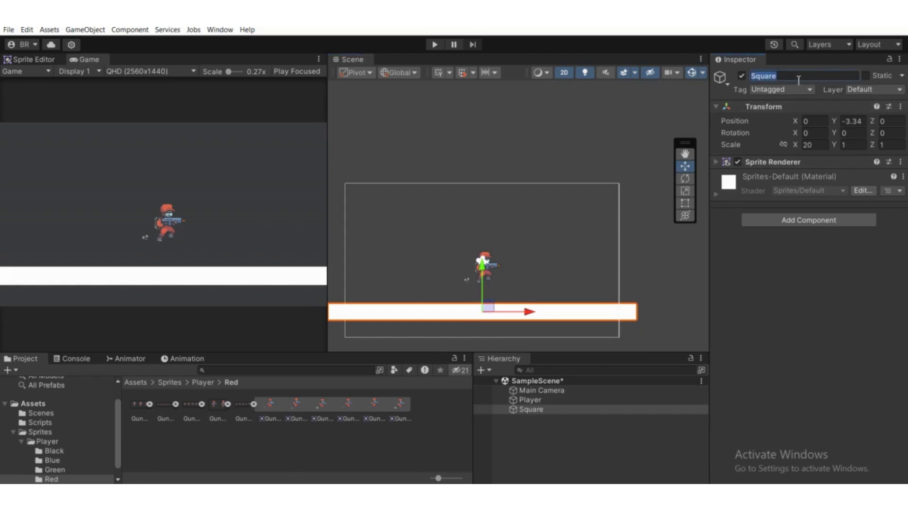
text(Ground)
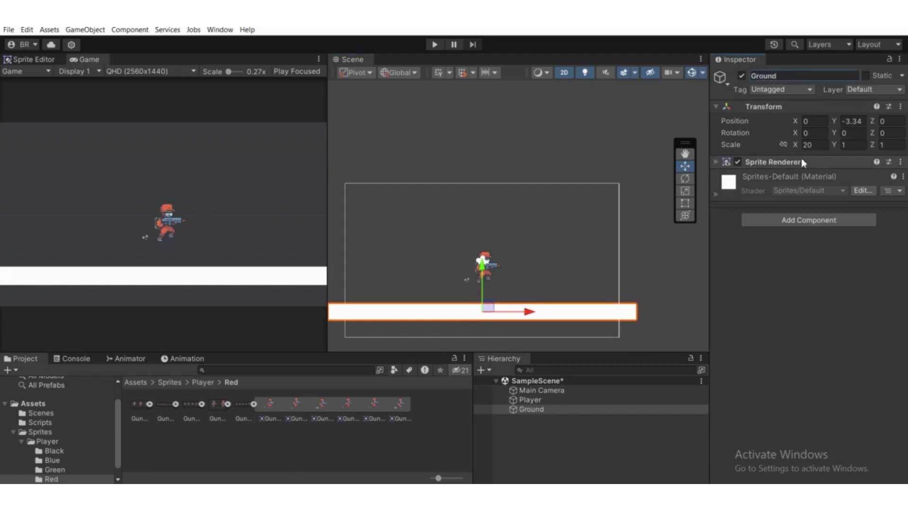
click(793, 222)
text(Box)
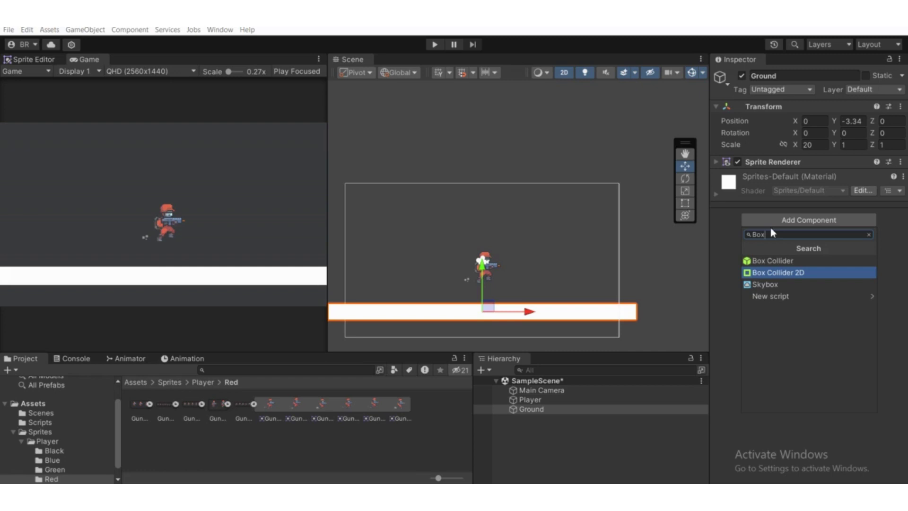
key(Return)
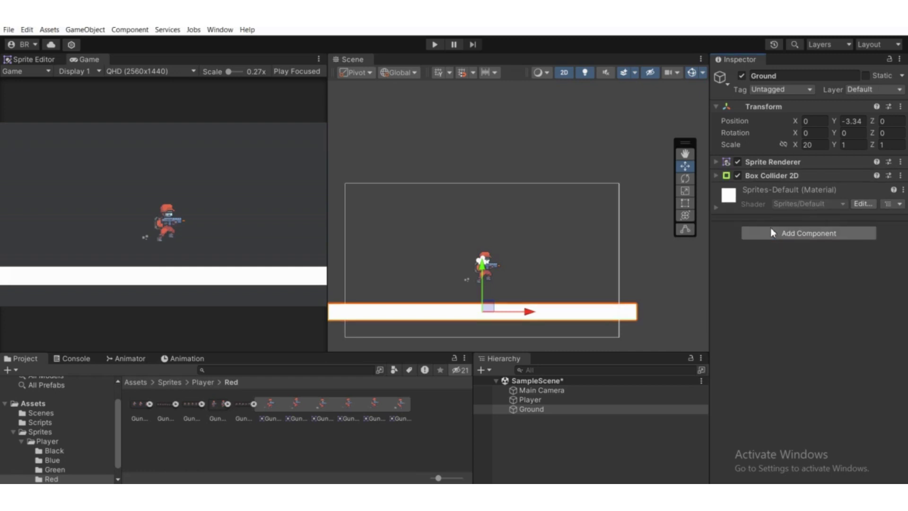
Step: Run the game to check how the Player falls onto the Ground, and stop play mode
scroll(504, 320, down, 3)
middle_drag(477, 261, 478, 298)
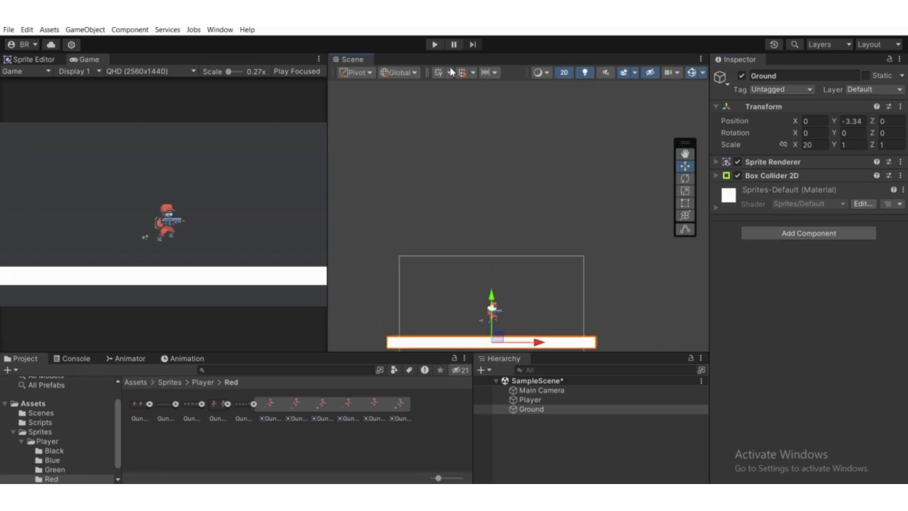
click(434, 45)
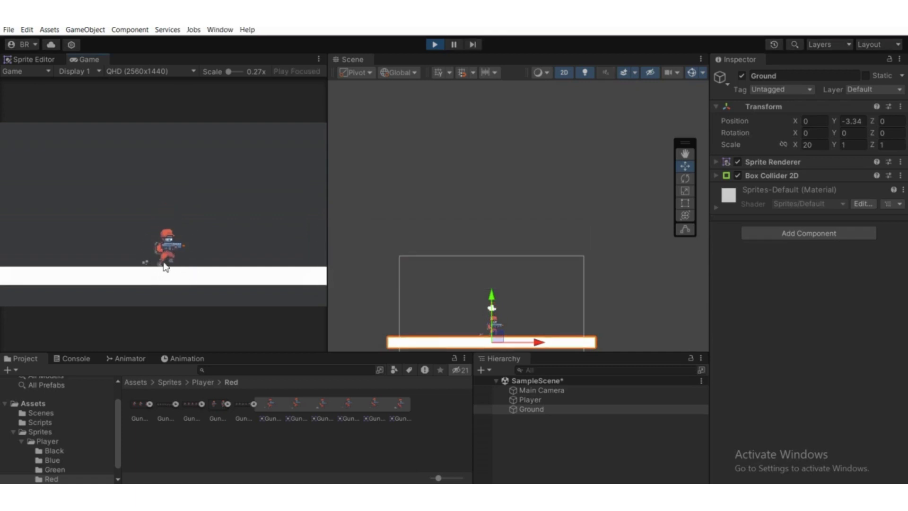
scroll(489, 222, down, 1)
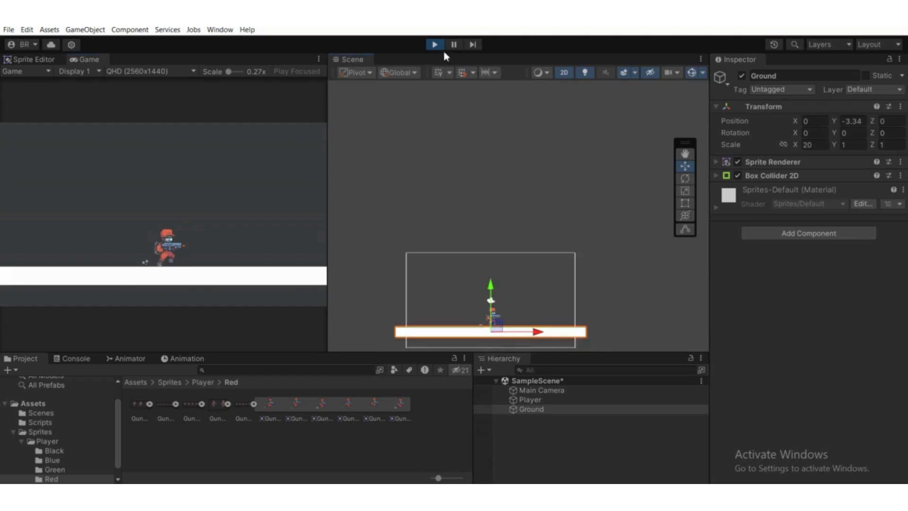
click(436, 46)
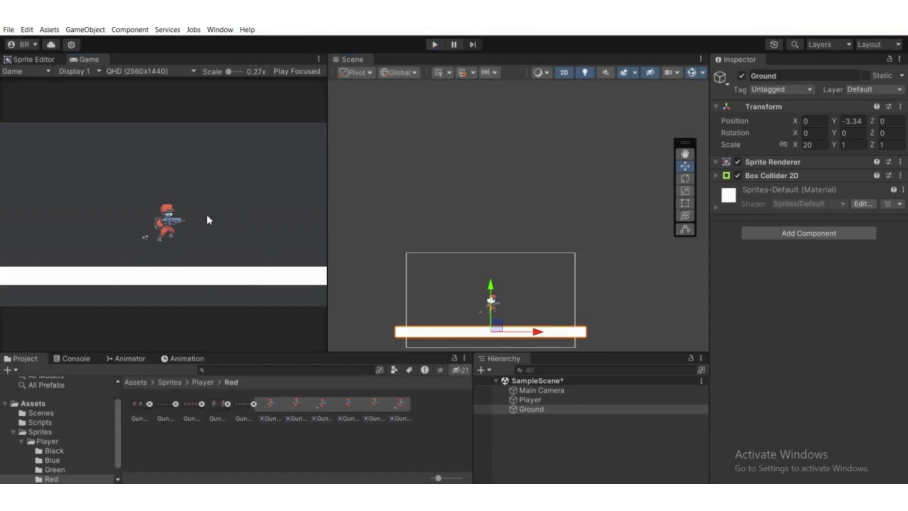
Step: Create a folder named Animation in the project's Assets folder
click(38, 404)
right_click(218, 402)
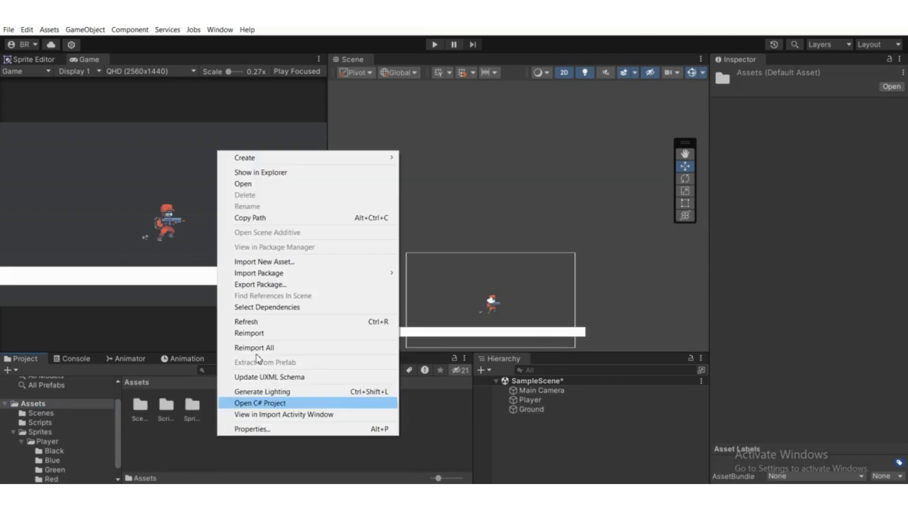
mouse_move(314, 161)
click(454, 38)
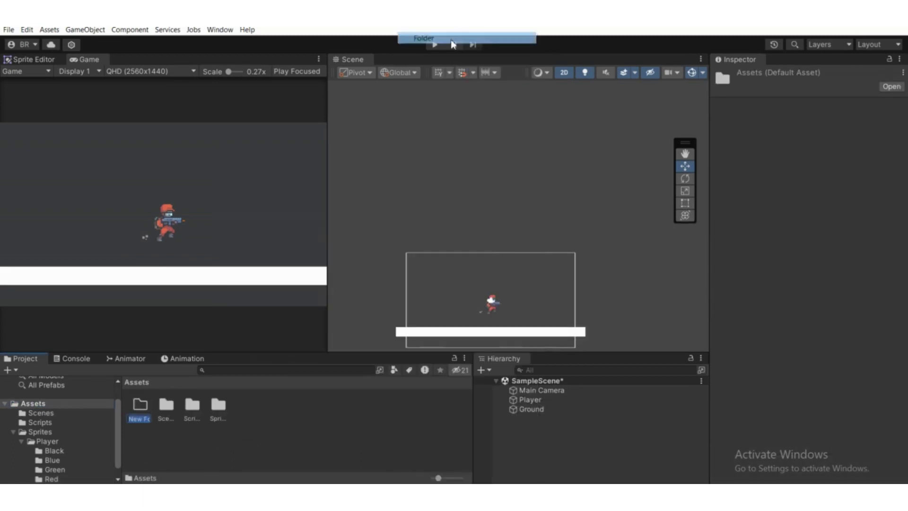
text(Animat)
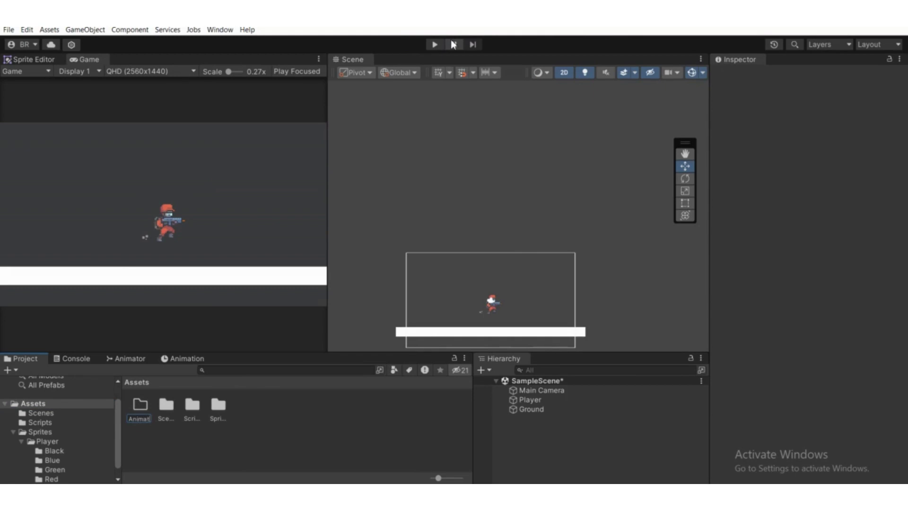
key(Return)
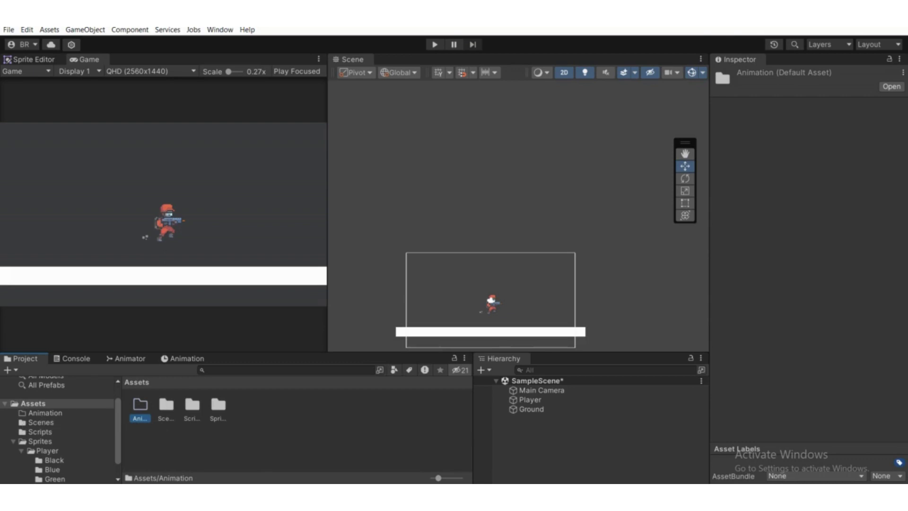
Step: Bring up the Animation window and dock it beneath the Scene view
click(183, 359)
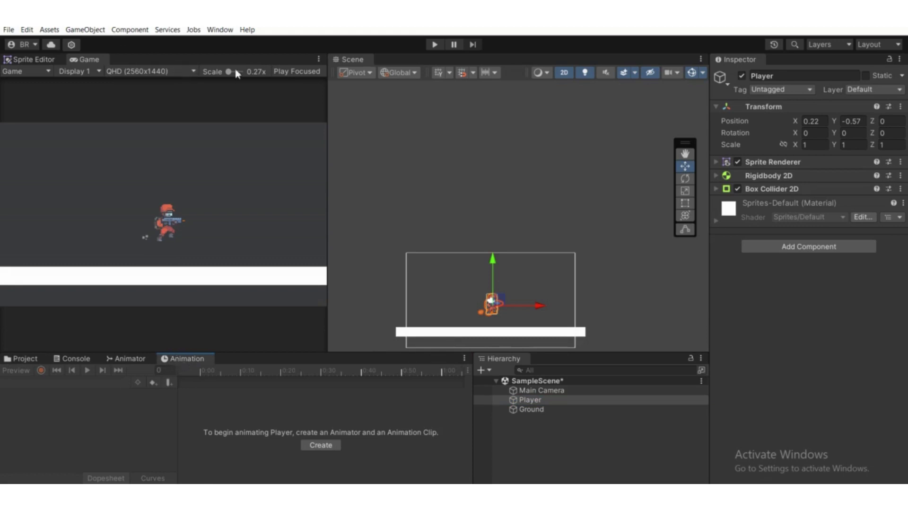
click(220, 30)
mouse_move(291, 204)
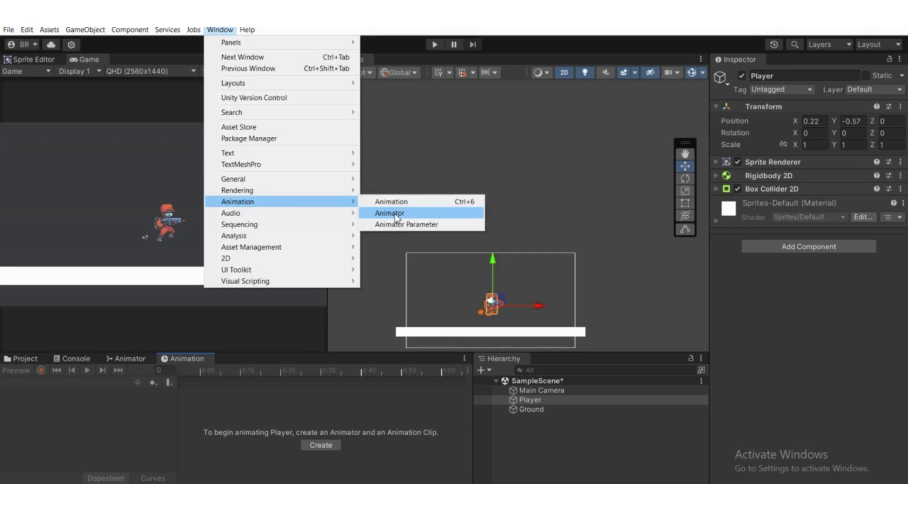
click(445, 430)
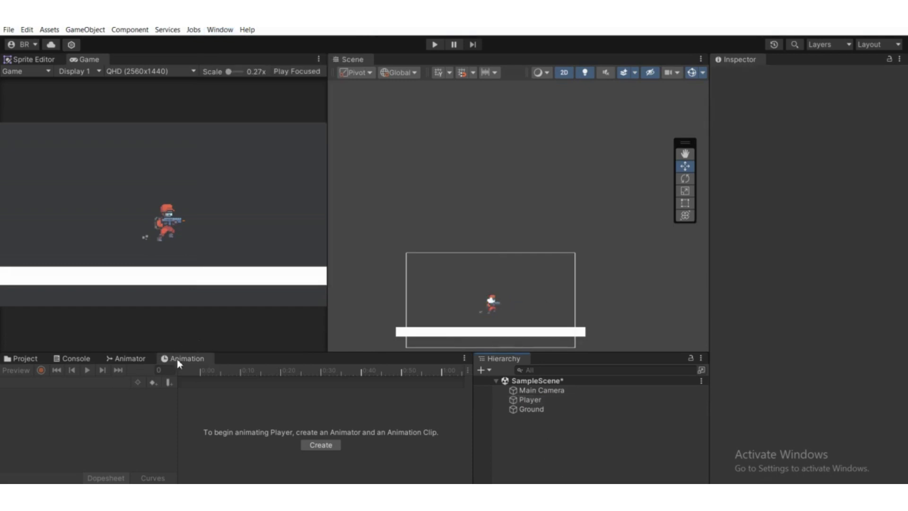
drag(177, 359, 468, 284)
scroll(491, 205, up, 2)
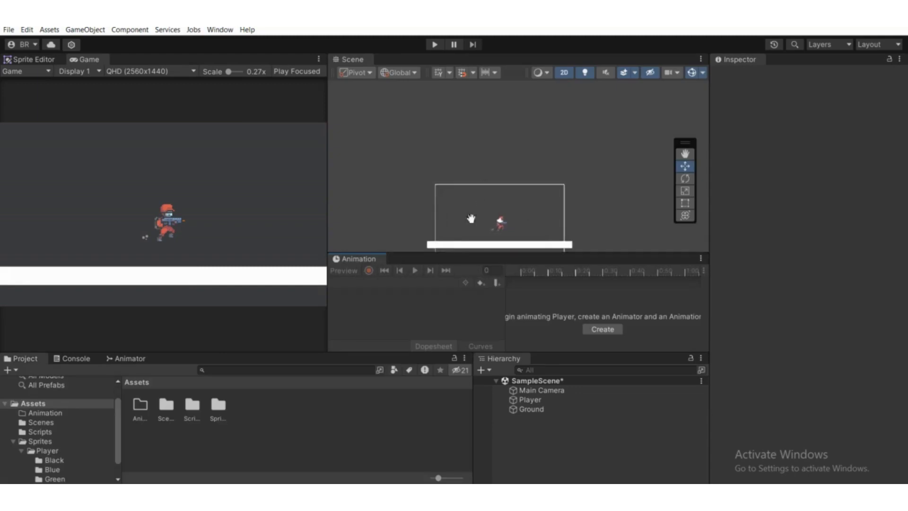
Step: Start a new animation clip for the Player and create a folder named Player_Animation inside the Animation folder
click(529, 400)
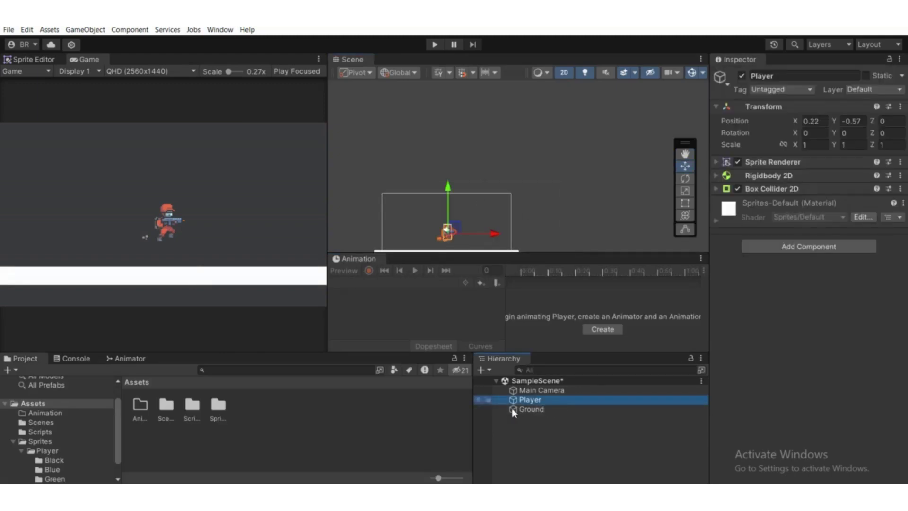
click(606, 330)
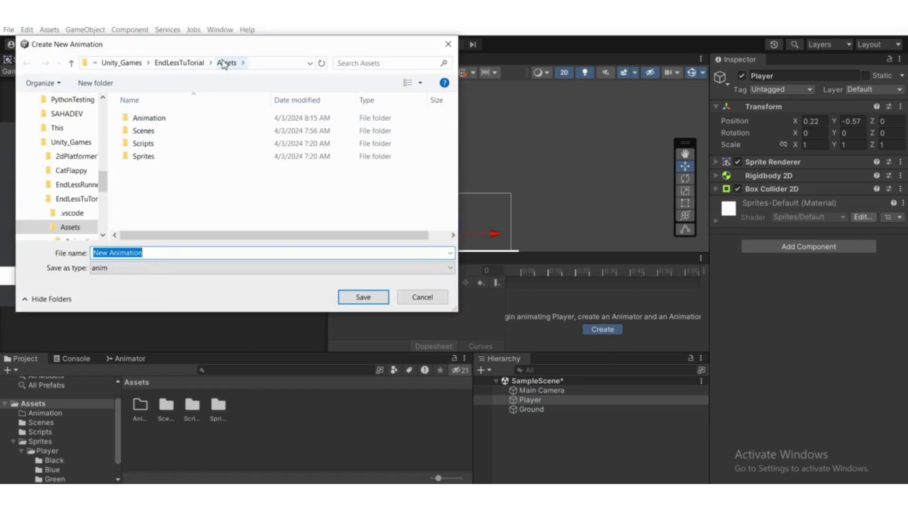
double_click(151, 123)
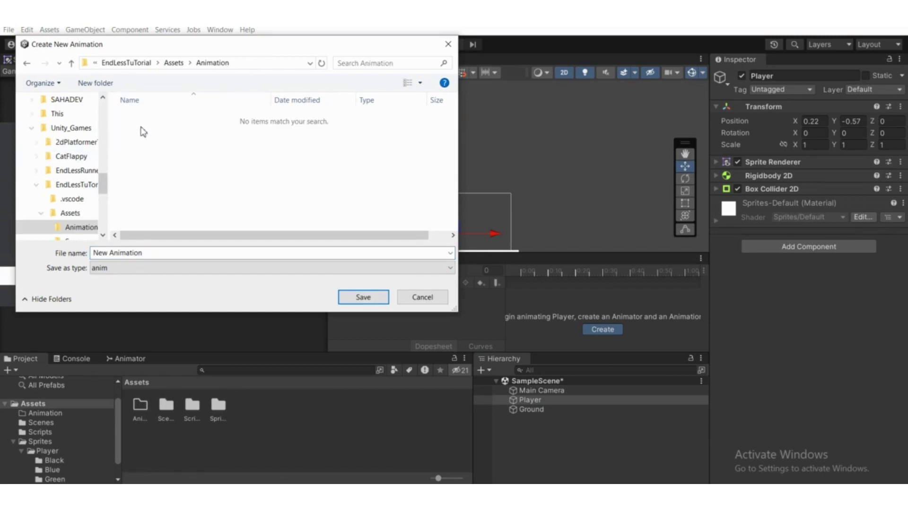
right_click(149, 127)
mouse_move(264, 314)
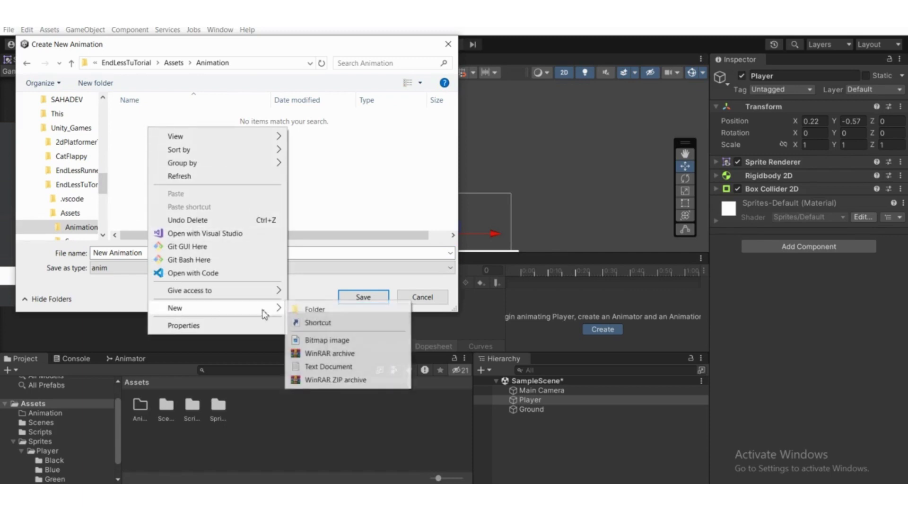
click(298, 310)
text(P)
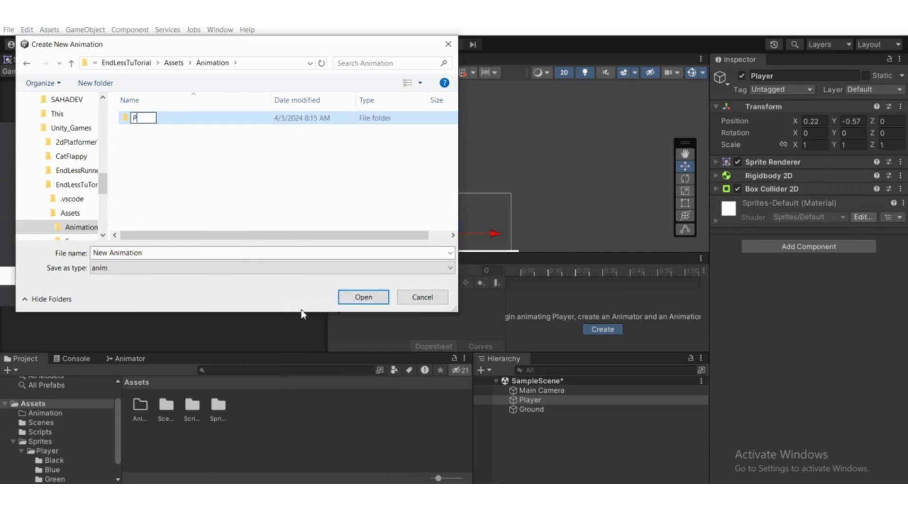
text(layer_Animation)
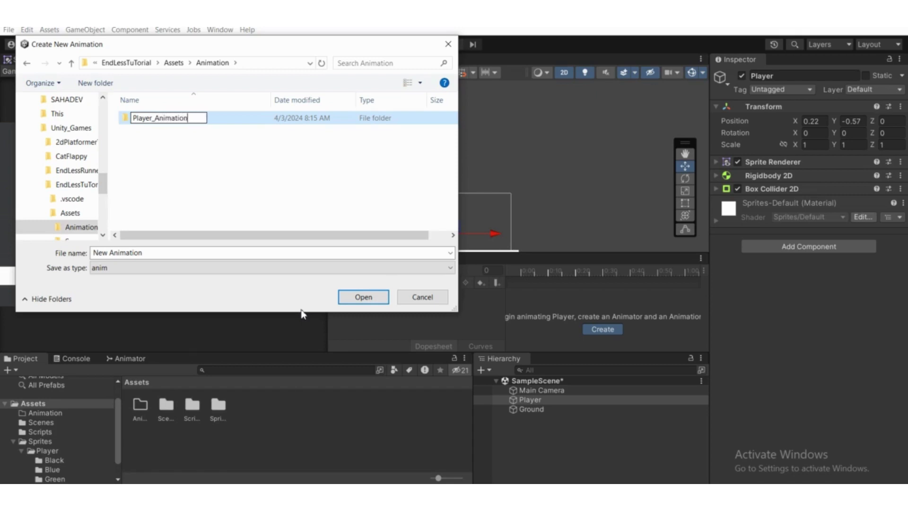
key(Return)
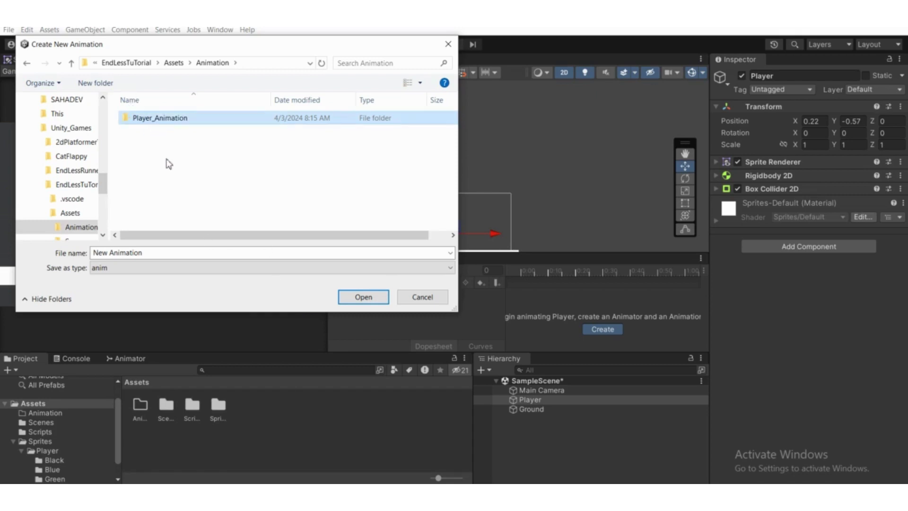
click(169, 163)
Step: Save the new clip as Player_Run in the Player_Animation folder
double_click(160, 123)
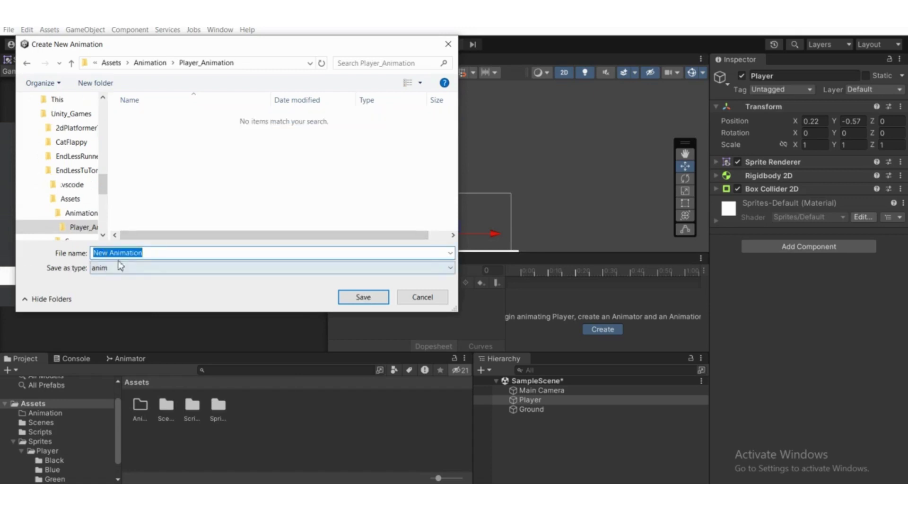
text(Player_Run)
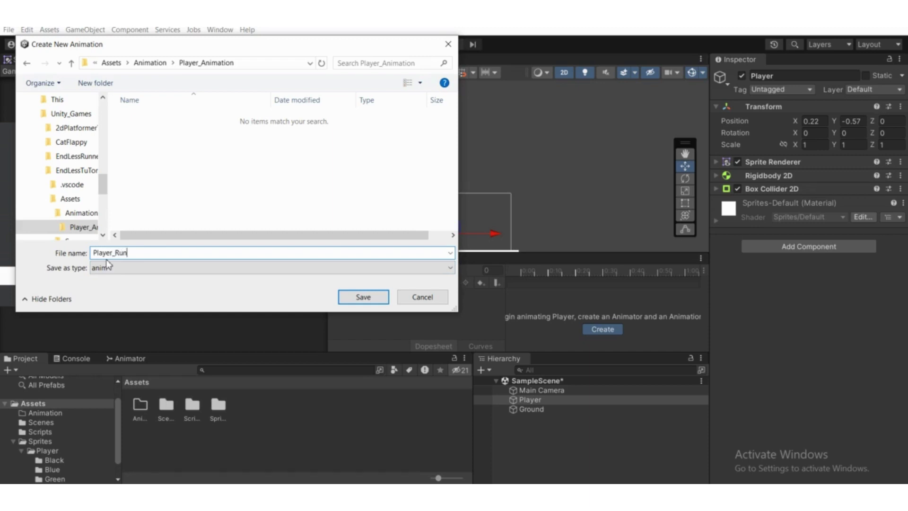
key(Return)
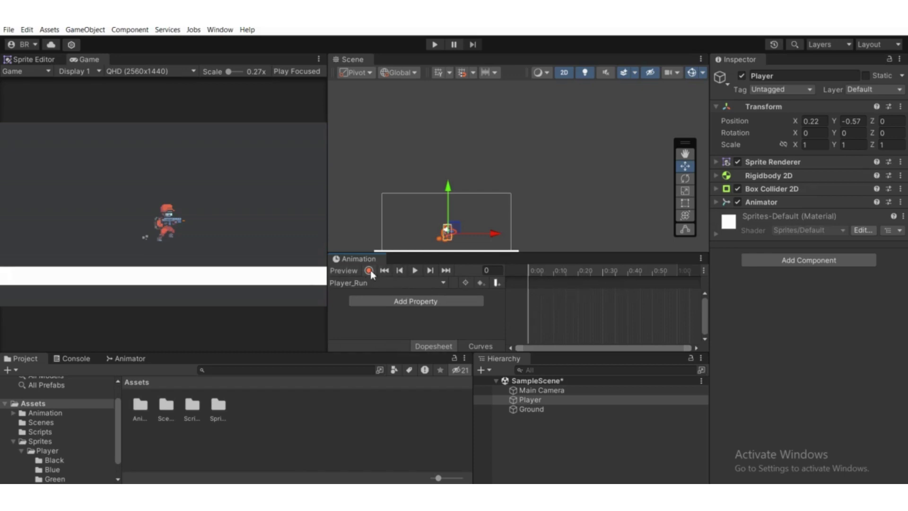
Step: Start recording and add the six Gunner_Red_Run sprites from the Red folder to the Player_Run timeline
scroll(77, 440, down, 2)
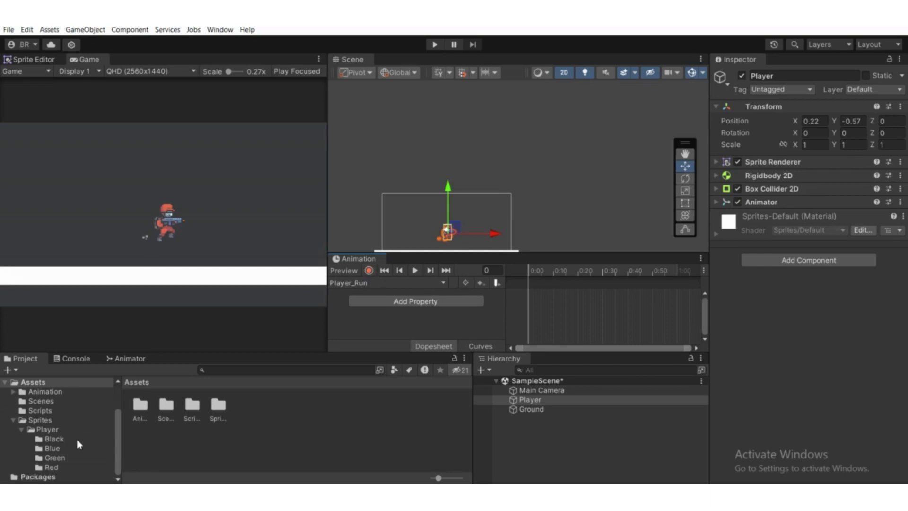
click(369, 270)
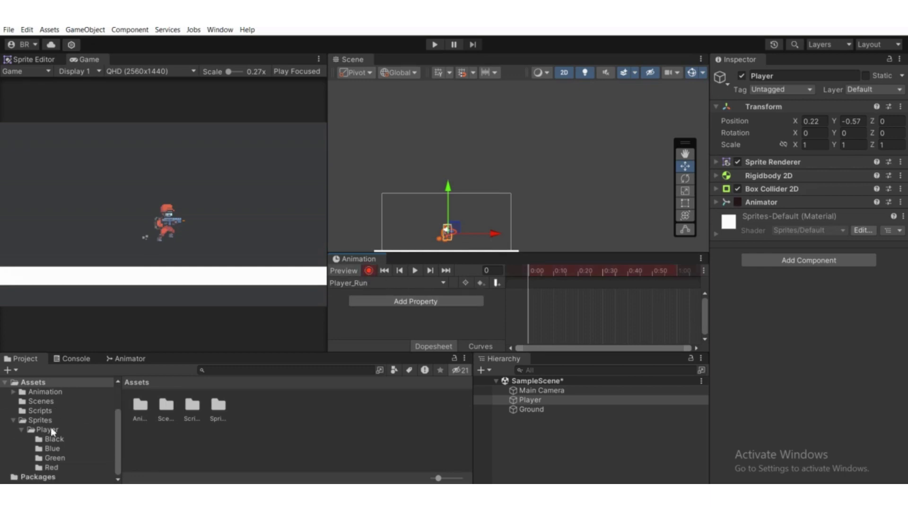
click(51, 467)
click(274, 406)
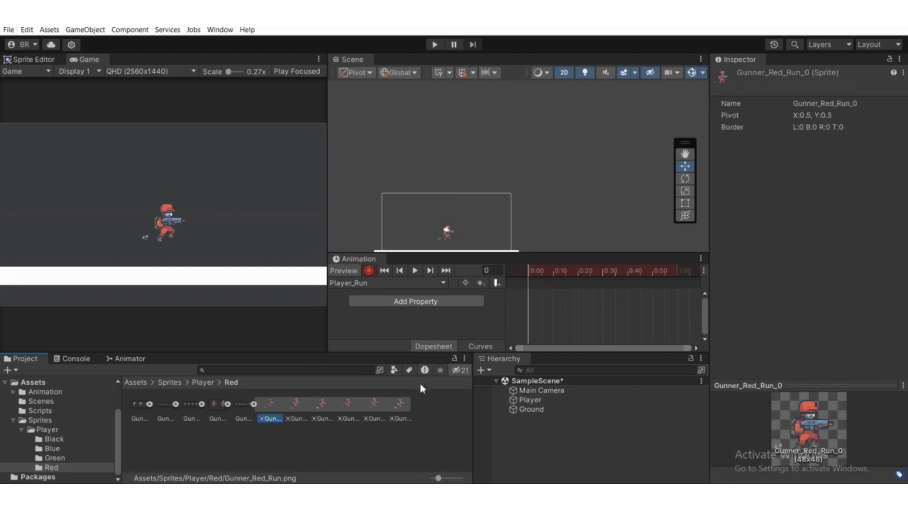
shift+click(399, 406)
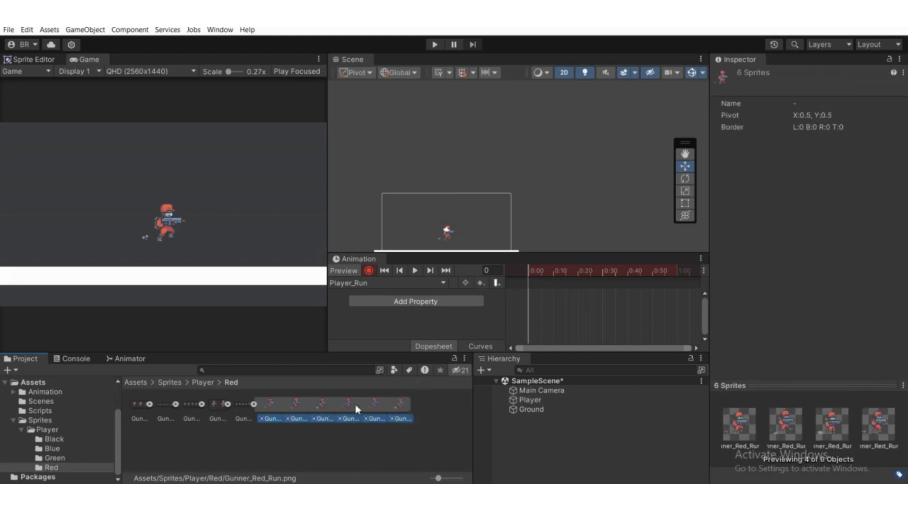
drag(325, 405, 585, 307)
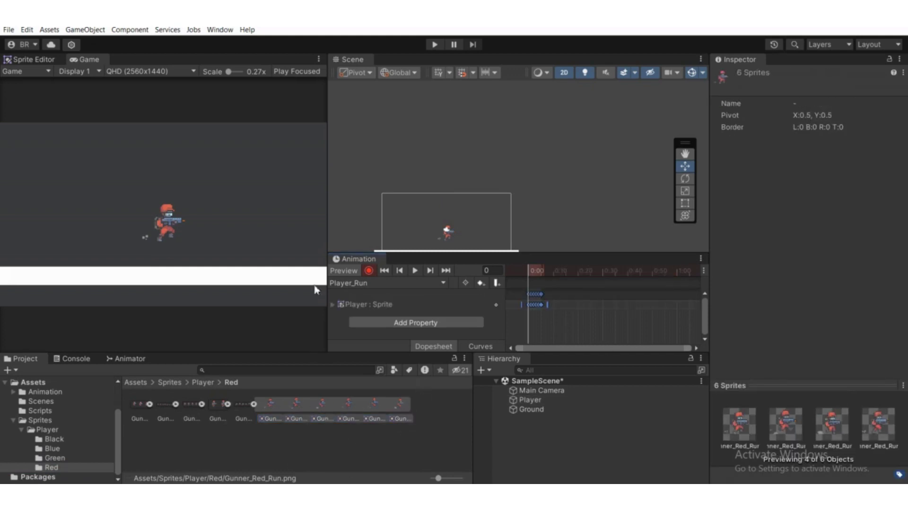
Step: Stretch the Player_Run keyframes so the last one sits at about 0:30, previewing the clip before and after the change
click(415, 272)
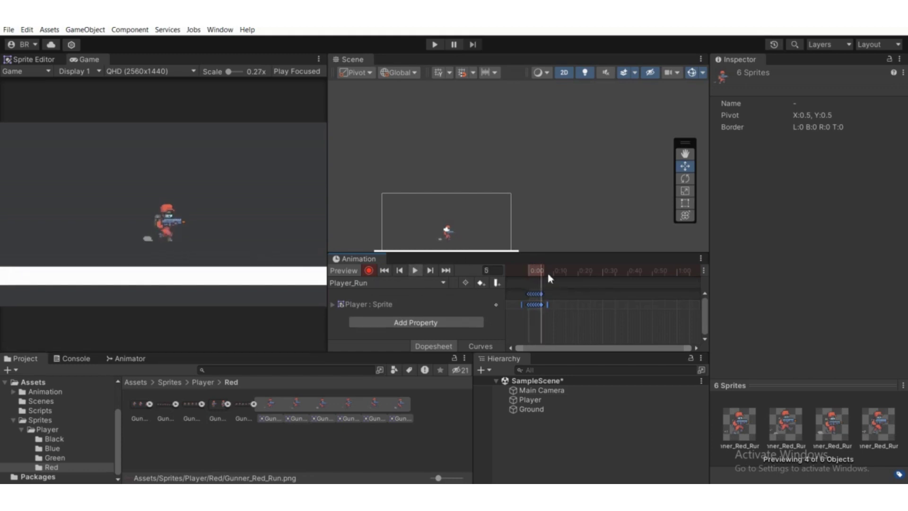
drag(547, 272, 531, 270)
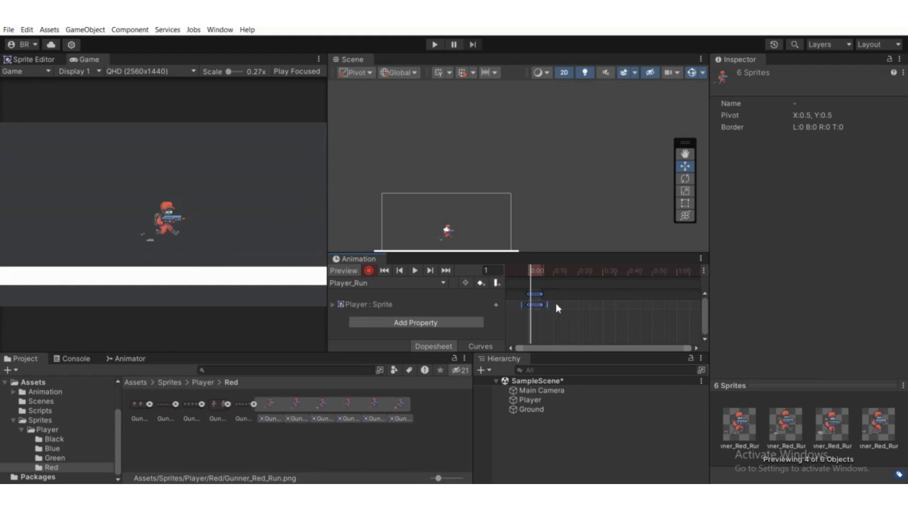
drag(551, 304, 609, 304)
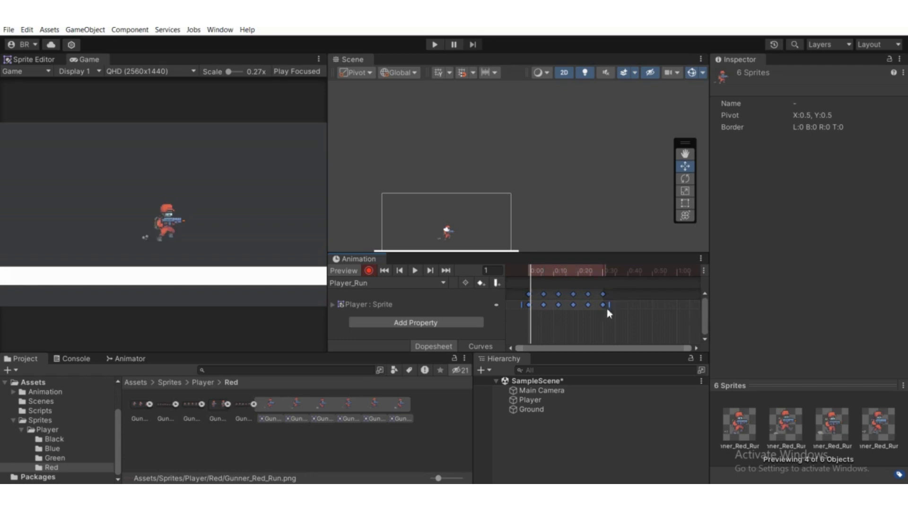
click(415, 270)
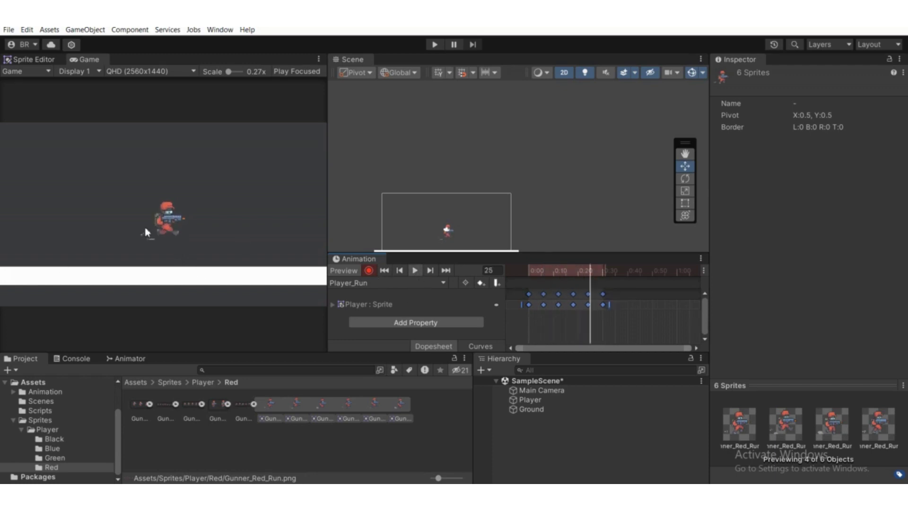
key(space)
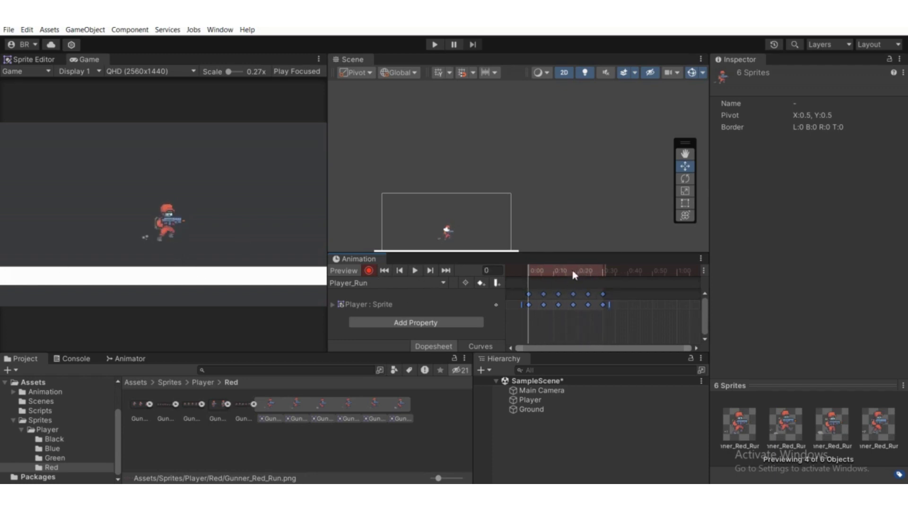
Step: Stop recording, dock the Animation window beside the Animator, and return to the project files
click(368, 270)
drag(364, 259, 186, 360)
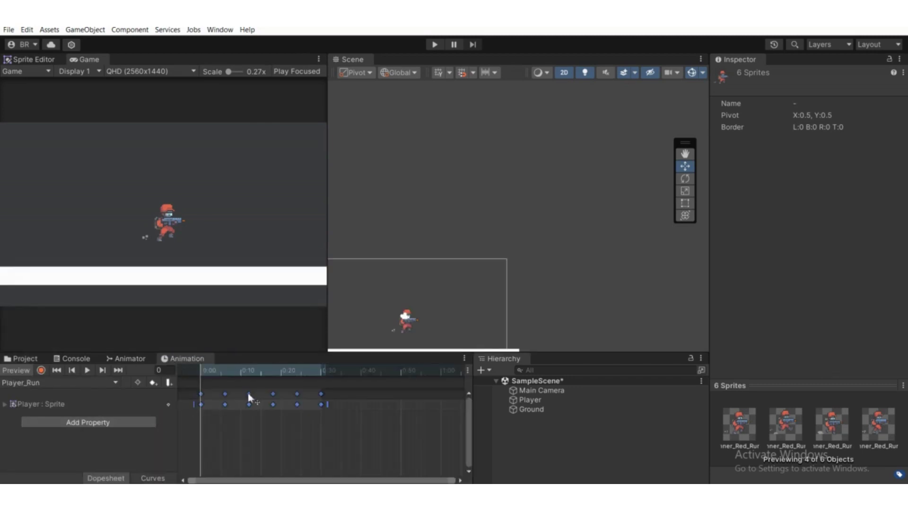
scroll(248, 393, down, 2)
click(24, 358)
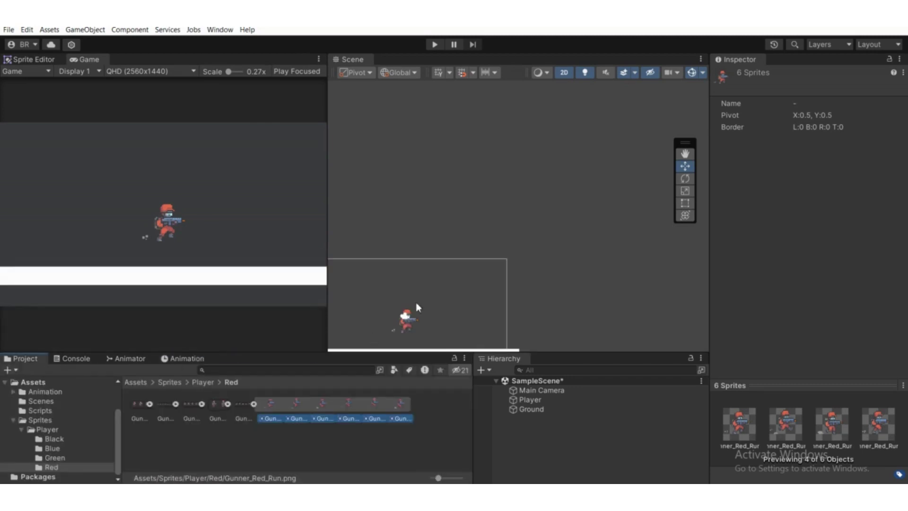
Step: Run the game to check the Player's run animation and its Player_Run state in the Animator, and stop play mode
click(528, 400)
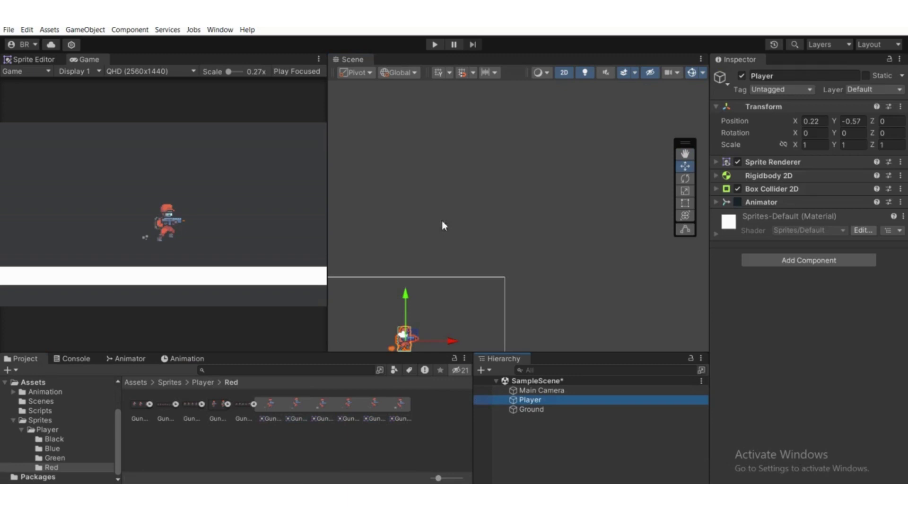
click(434, 44)
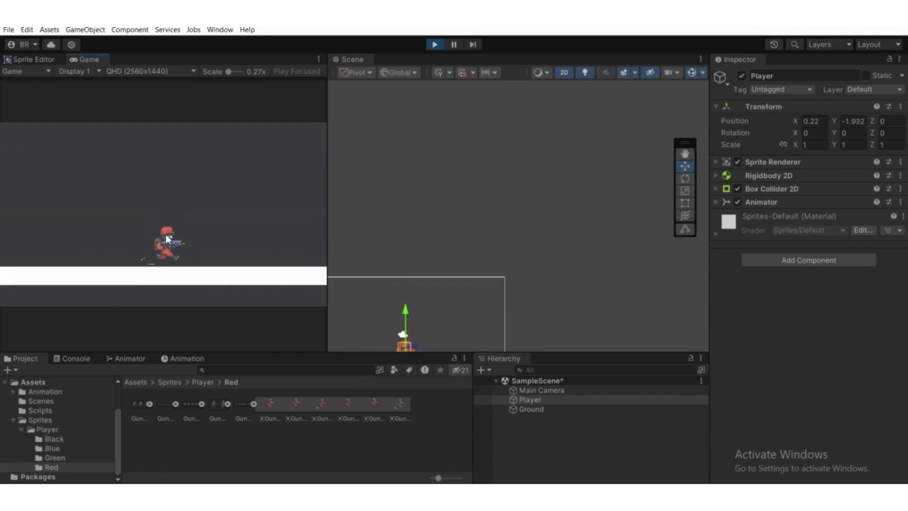
middle_drag(501, 297, 500, 242)
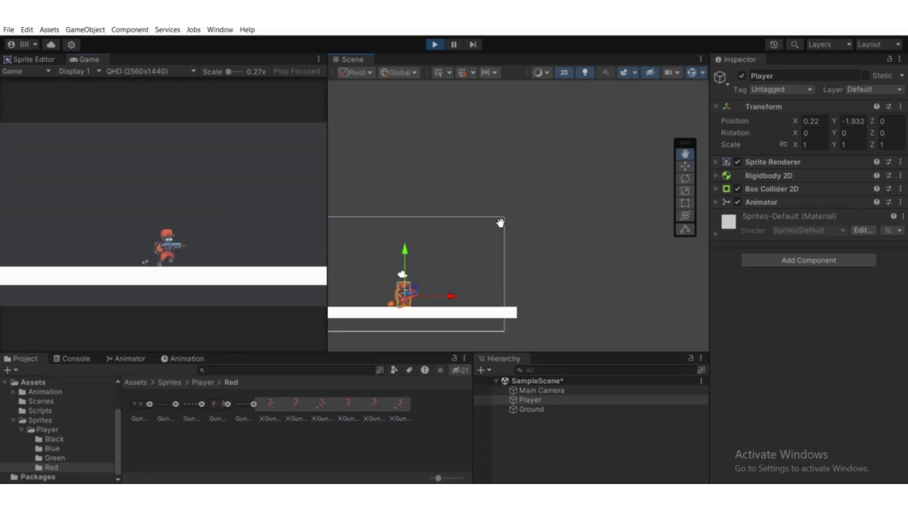
scroll(402, 307, up, 1)
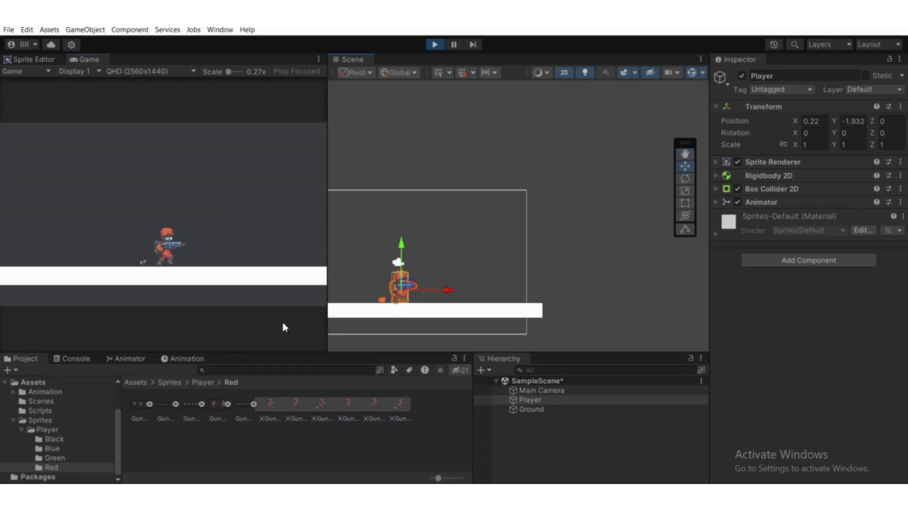
click(130, 359)
key(a)
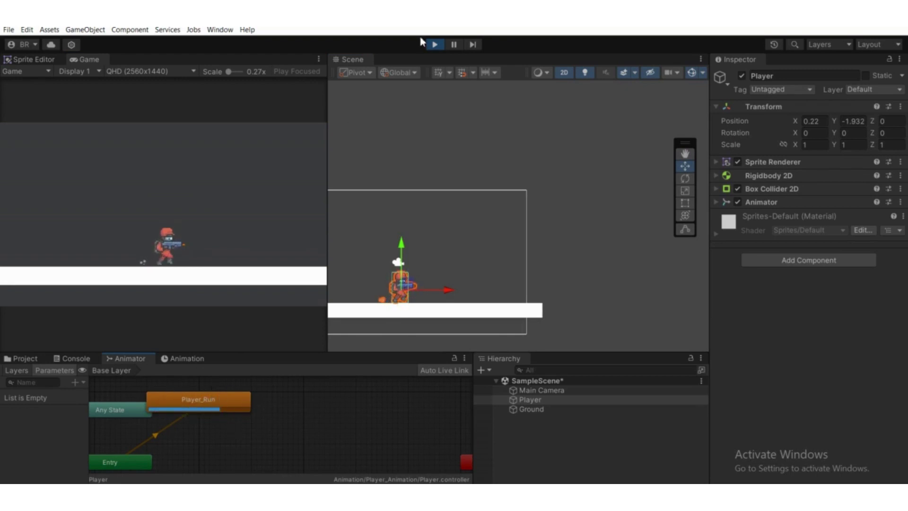
click(433, 45)
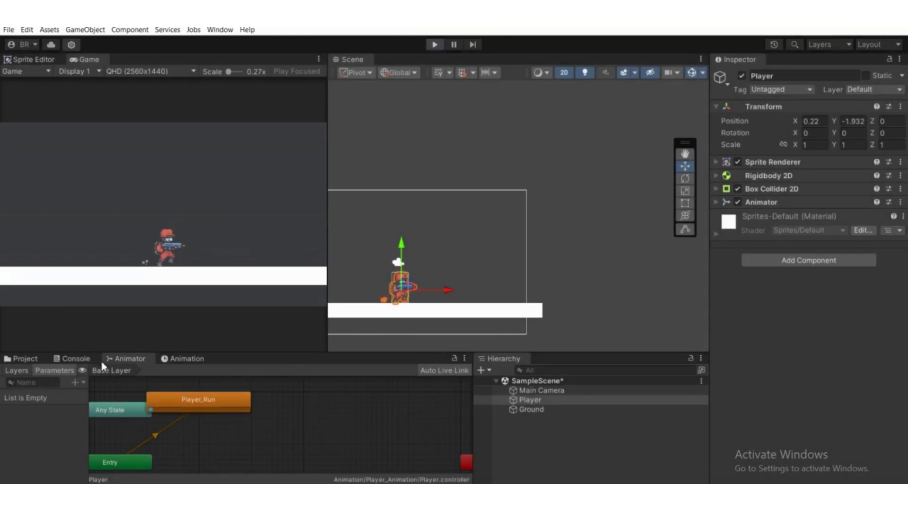
Step: Open the Scripts folder in the project's Assets folder
click(23, 360)
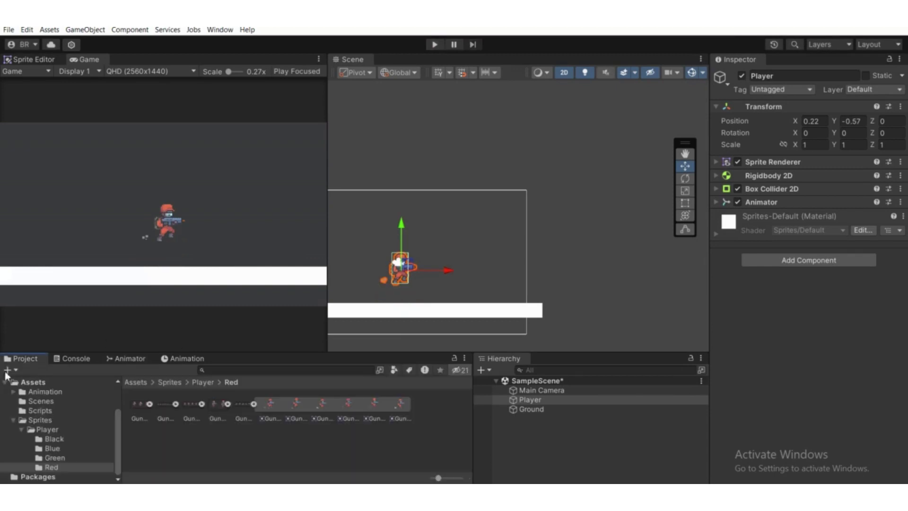
scroll(42, 416, up, 3)
click(33, 427)
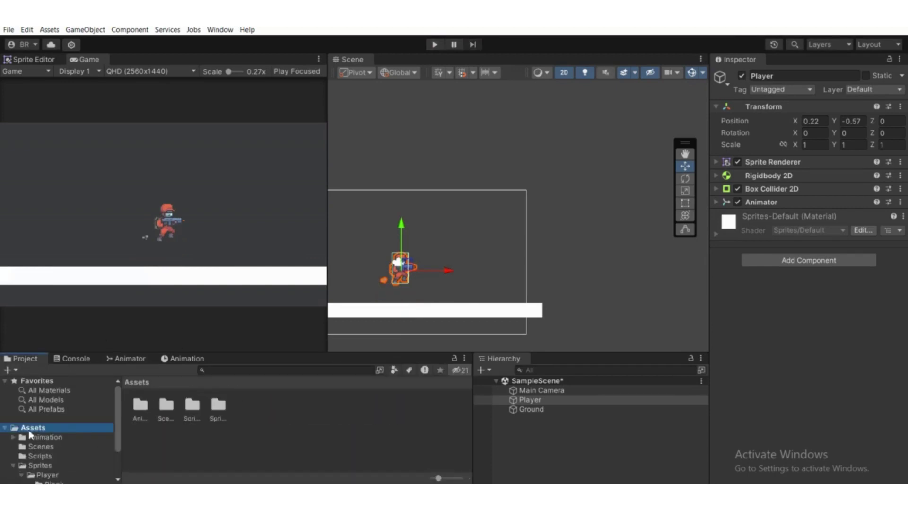
right_click(227, 452)
mouse_move(283, 170)
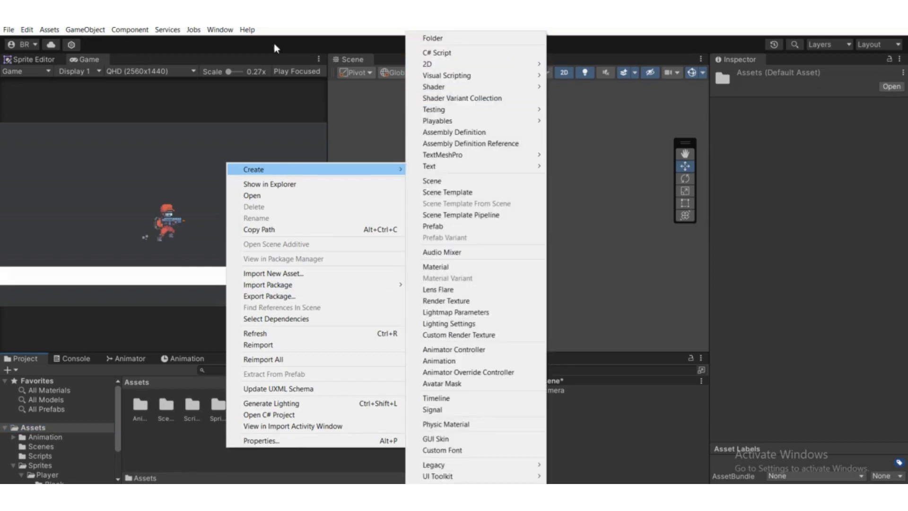
click(39, 457)
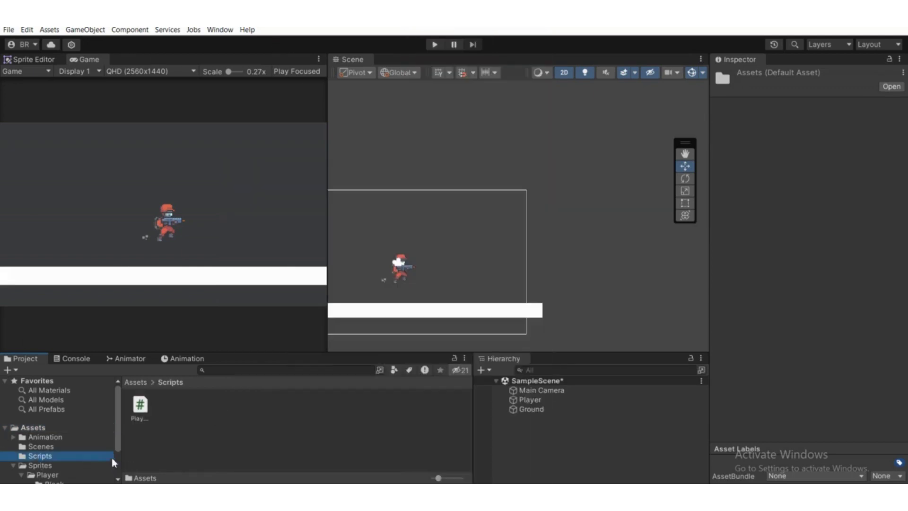
right_click(235, 441)
mouse_move(275, 161)
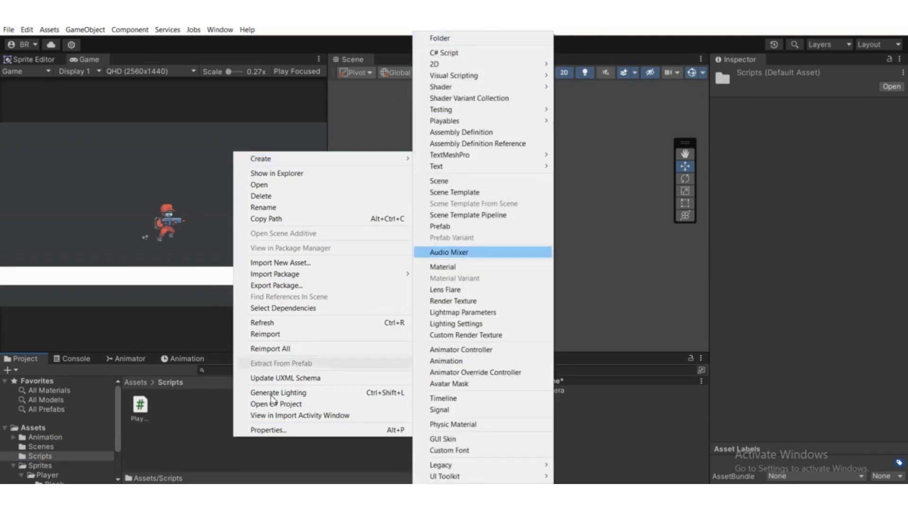
click(281, 463)
Step: Attach the Player script from the Scripts folder to the Player object
click(535, 400)
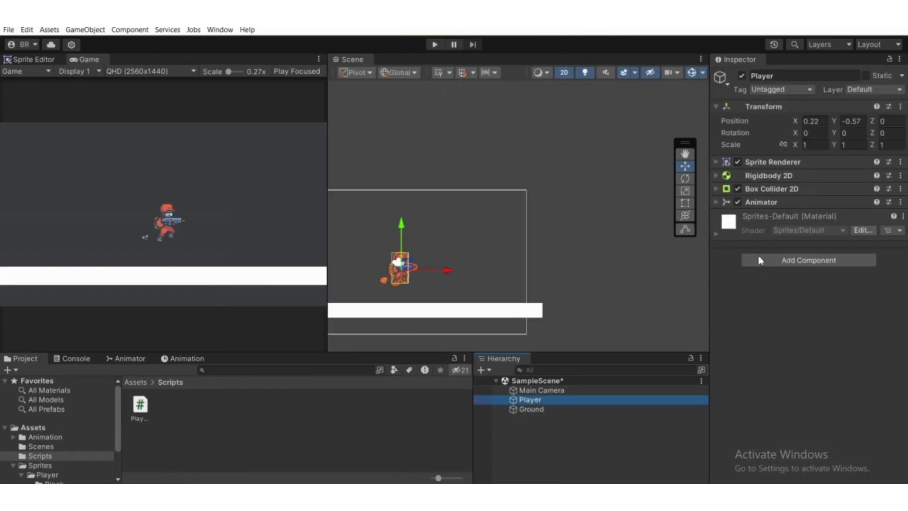
drag(141, 410, 818, 288)
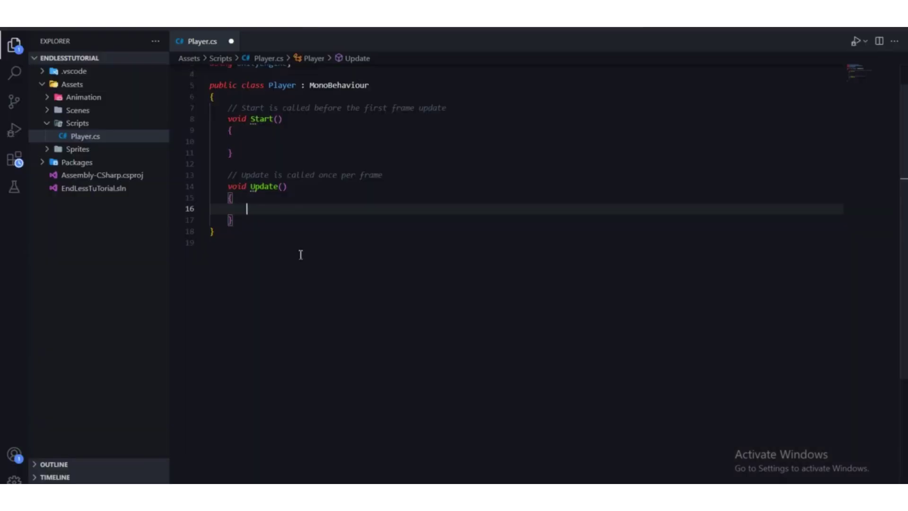
Step: Switch to Unity and set the Player's Transform X position to 0
scroll(300, 254, up, 1)
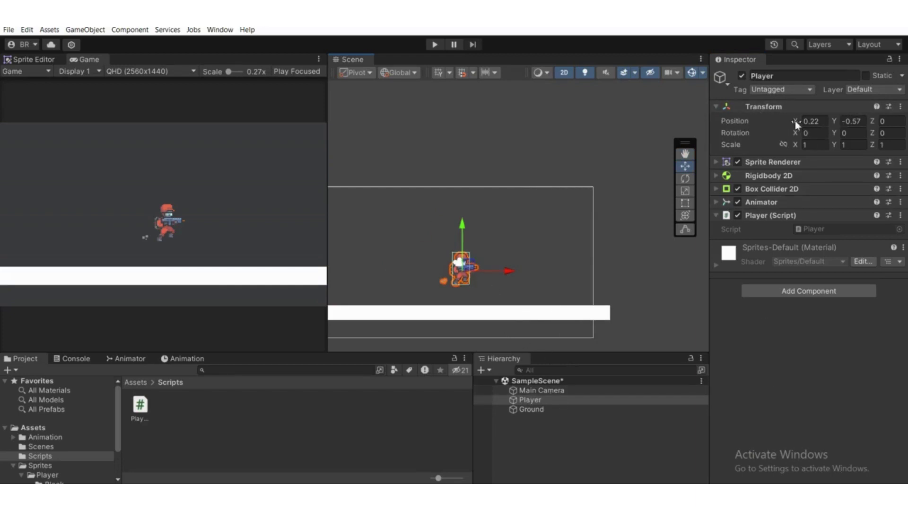
drag(797, 124, 784, 143)
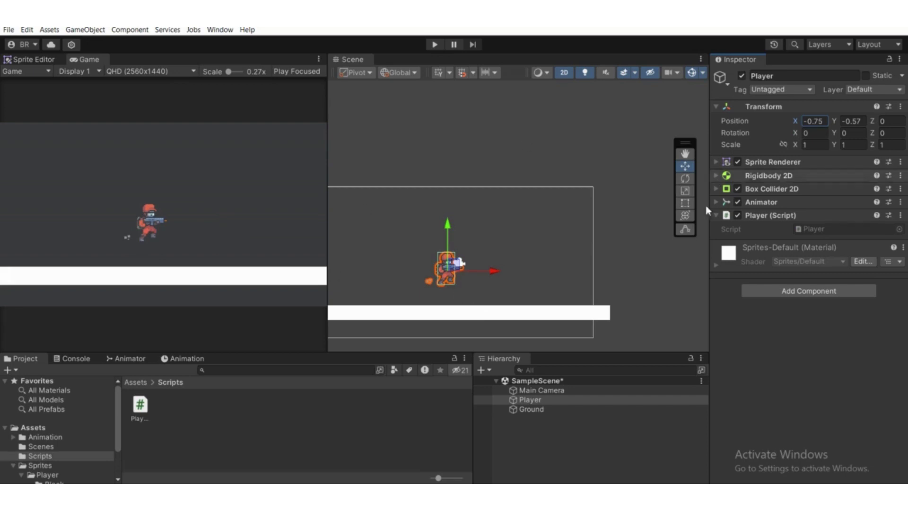
click(823, 121)
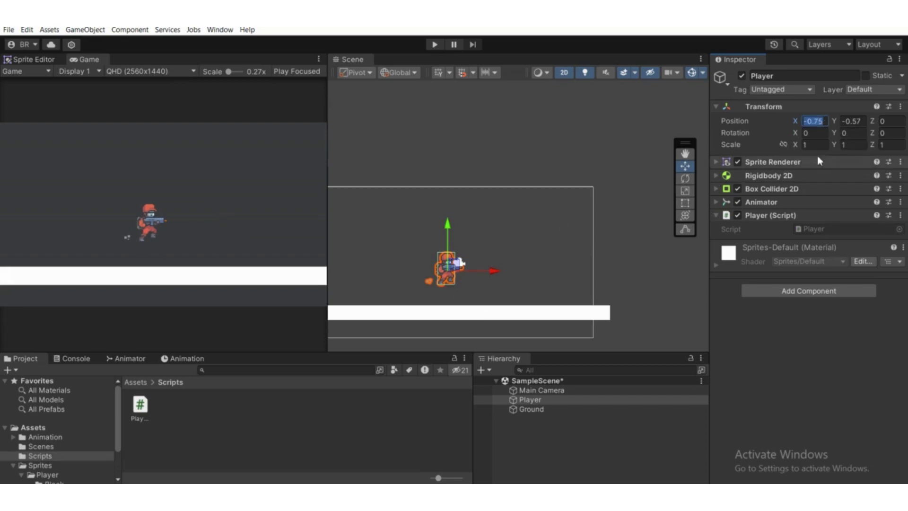
text(0)
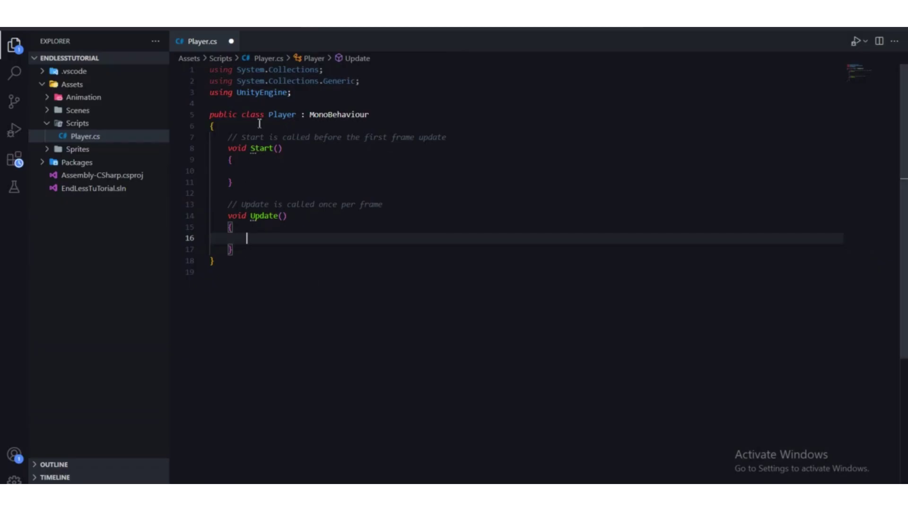
drag(237, 254, 228, 204)
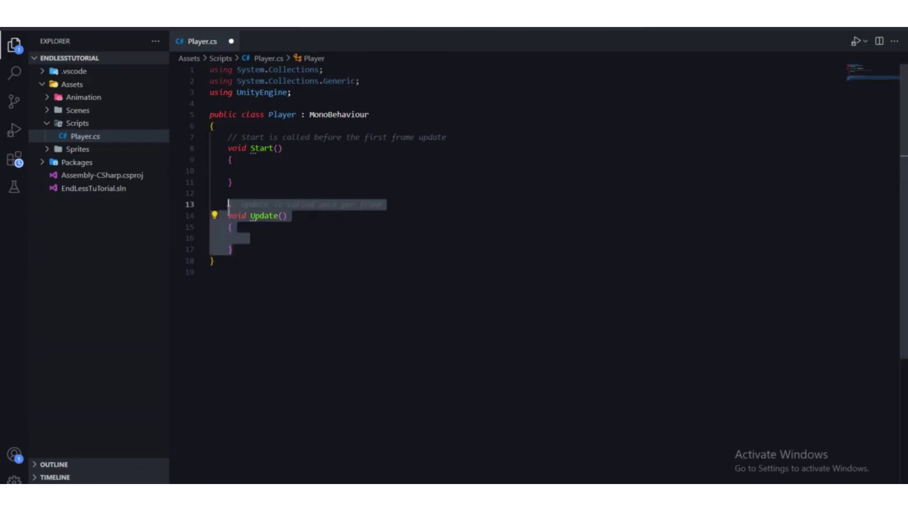
scroll(252, 230, down, 2)
scroll(252, 231, up, 2)
scroll(262, 230, down, 1)
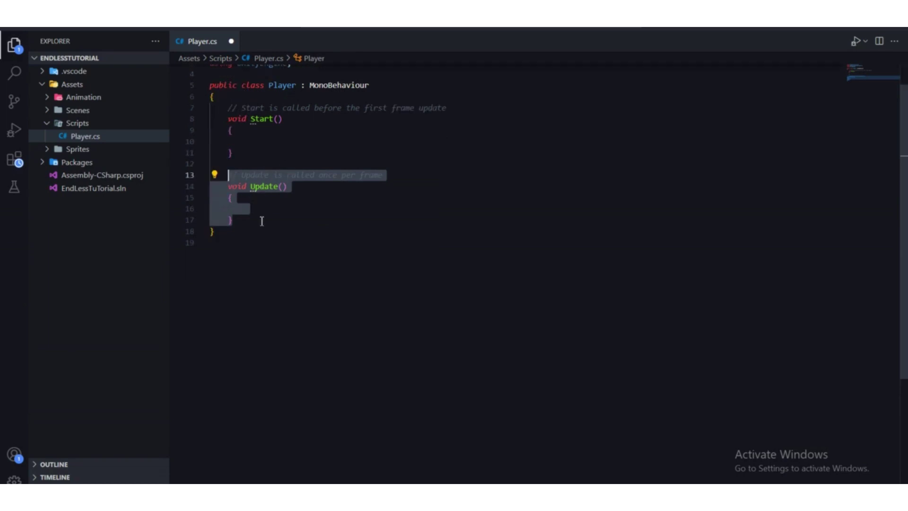
scroll(247, 219, up, 1)
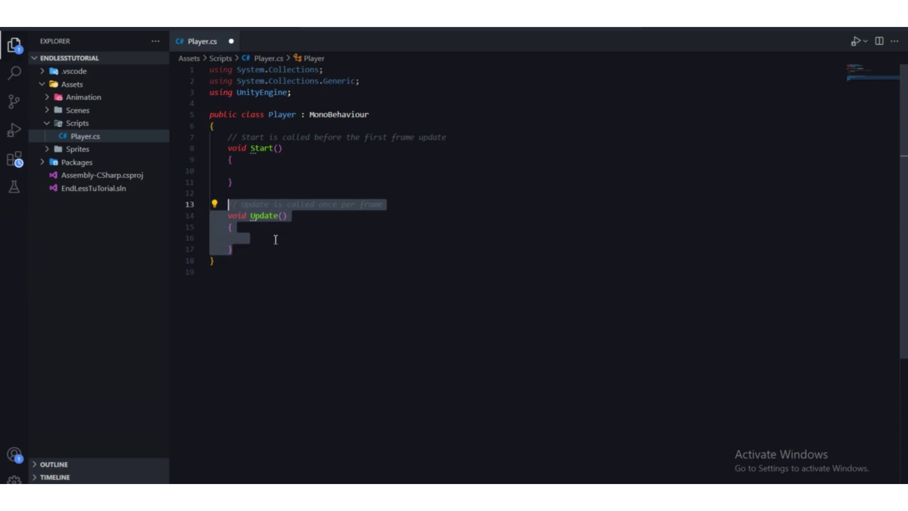
click(256, 249)
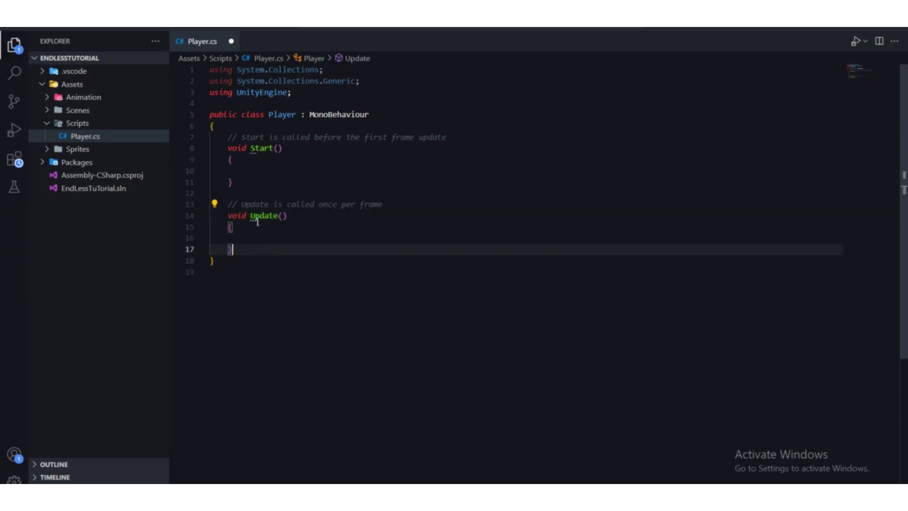
Step: Write a transform.Translate() call without arguments inside the Update method of Player.cs
click(270, 239)
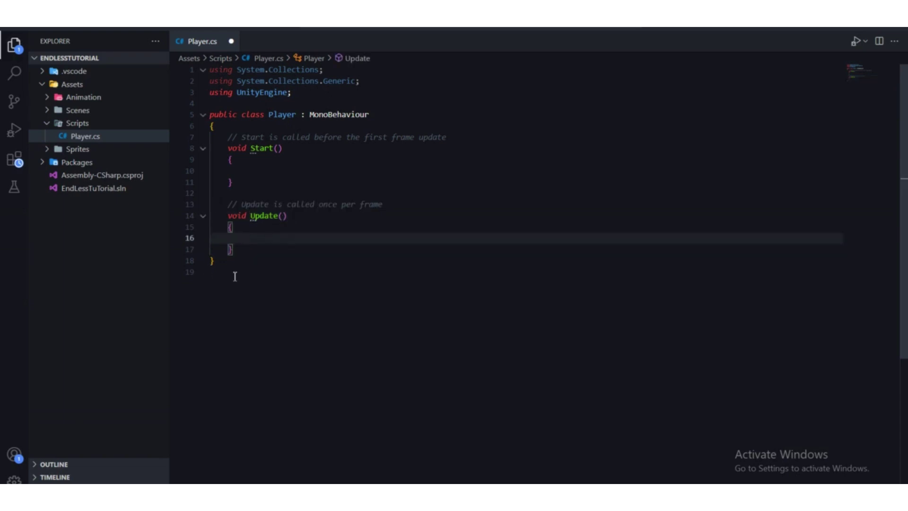
text(tra)
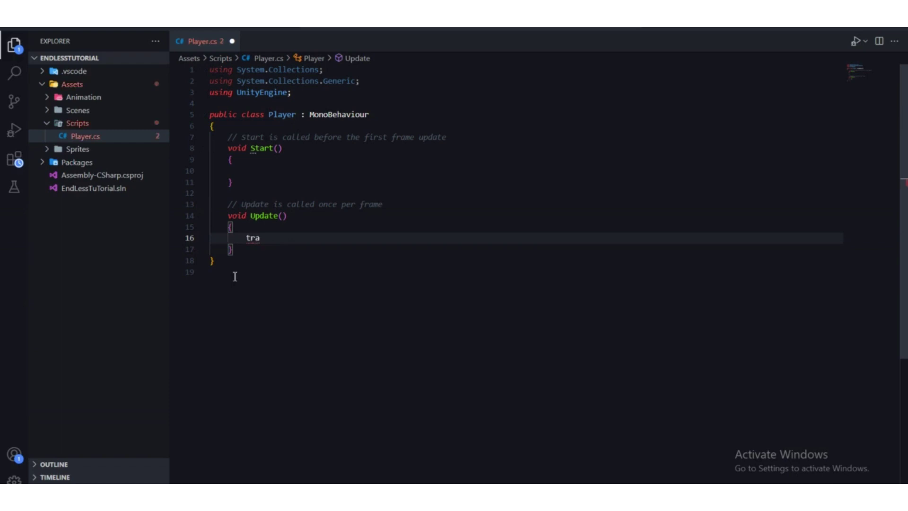
text(nsform.)
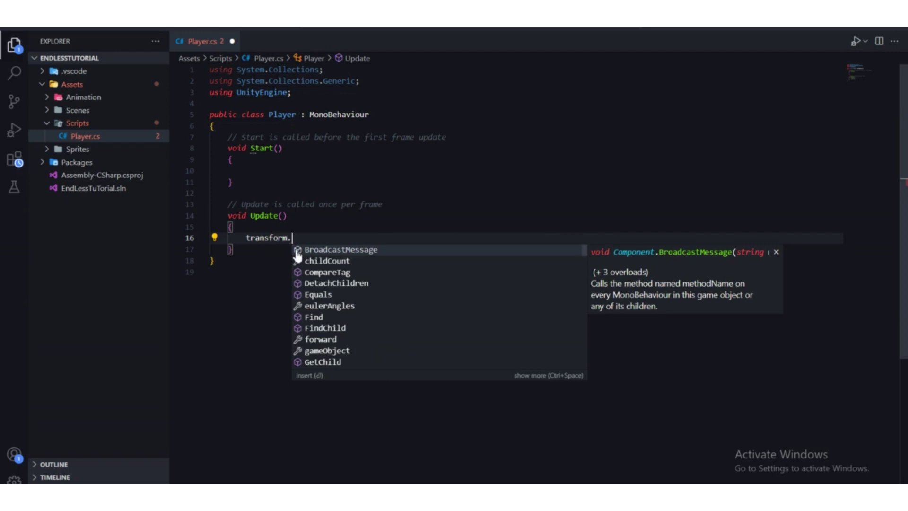
text(Trans)
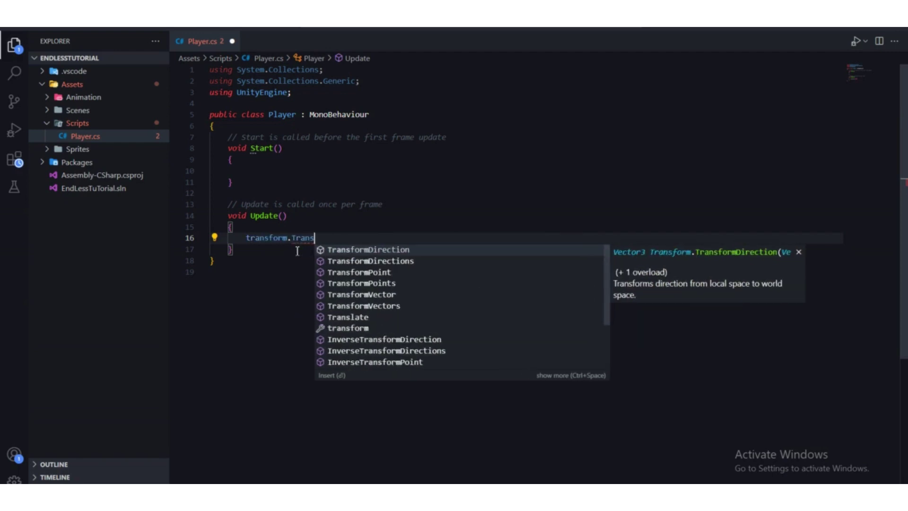
key(Down)
key(Down)
key(Down)
key(Down)
key(Down)
key(Down)
key(Return)
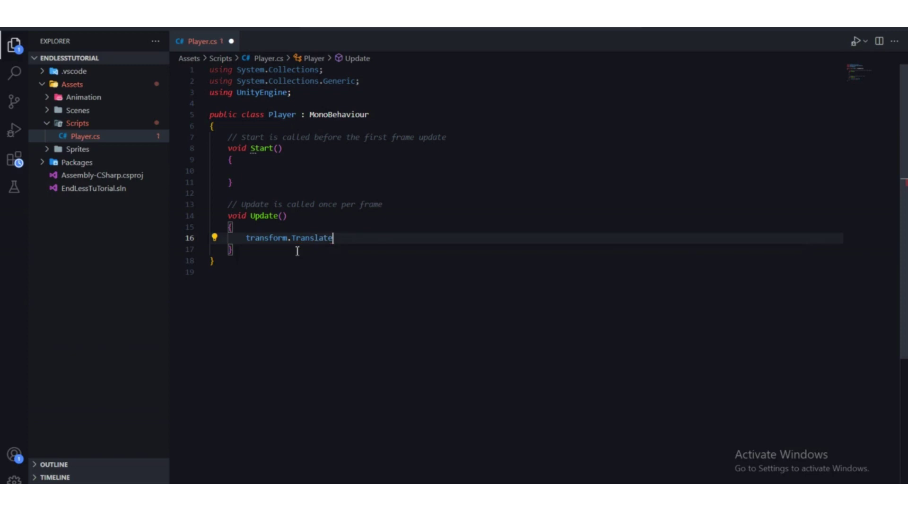
text(()
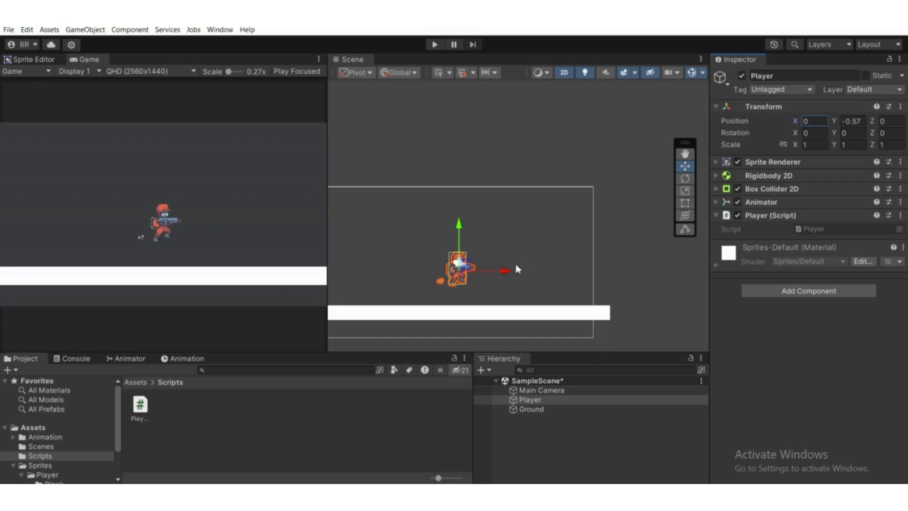
Step: Nudge the Player to about X -0.04 in the scene, and pass Vector2.right to the Translate call in the script
mouse_move(516, 269)
mouse_down()
mouse_move(589, 272)
mouse_move(509, 284)
mouse_up()
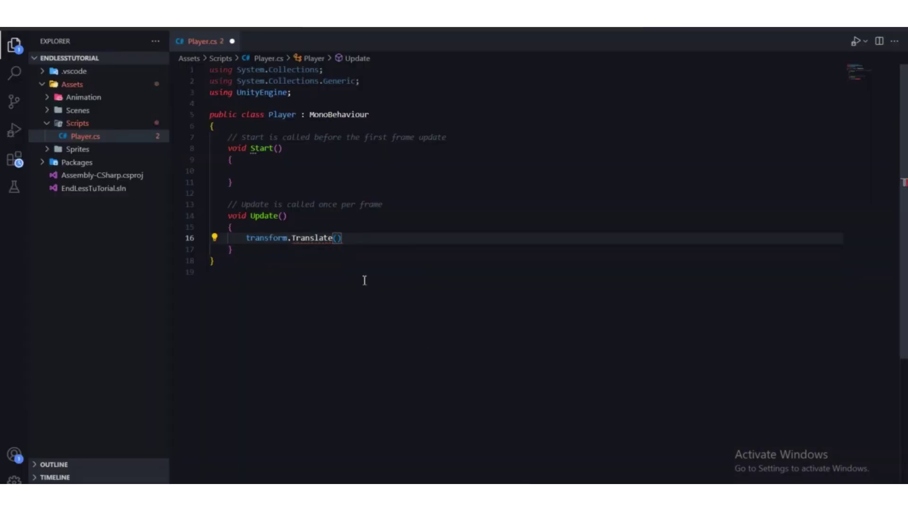
text(Vector2.right)
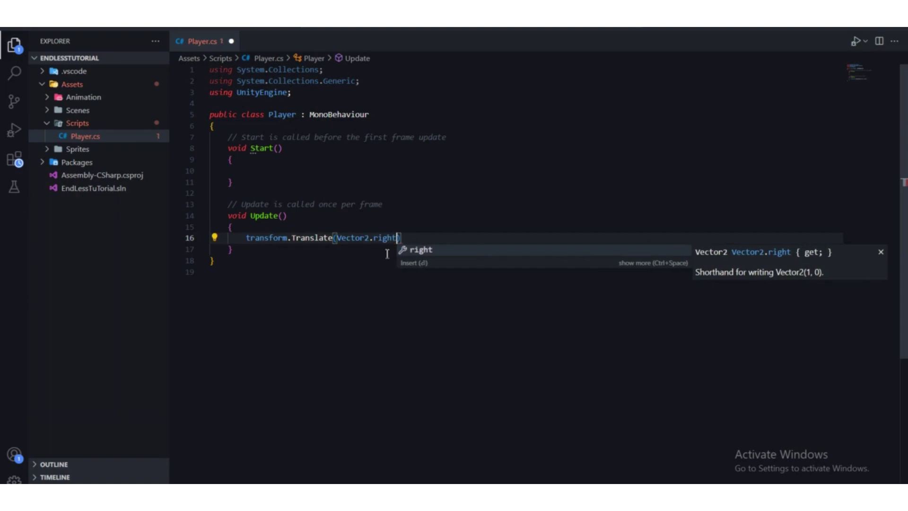
Step: Switch to Unity and move the Player along both axes in the scene, placing it at about X 0.12, Y -0.18
click(516, 496)
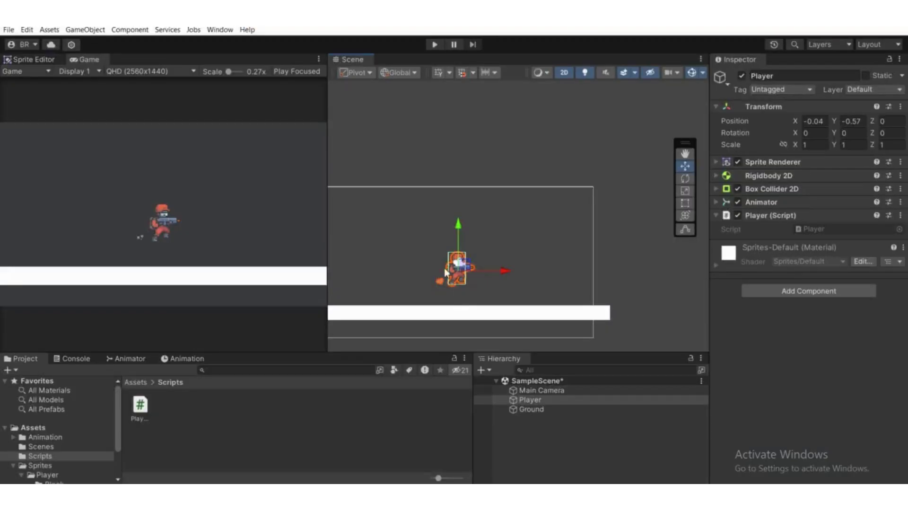
drag(504, 273, 549, 272)
click(501, 227)
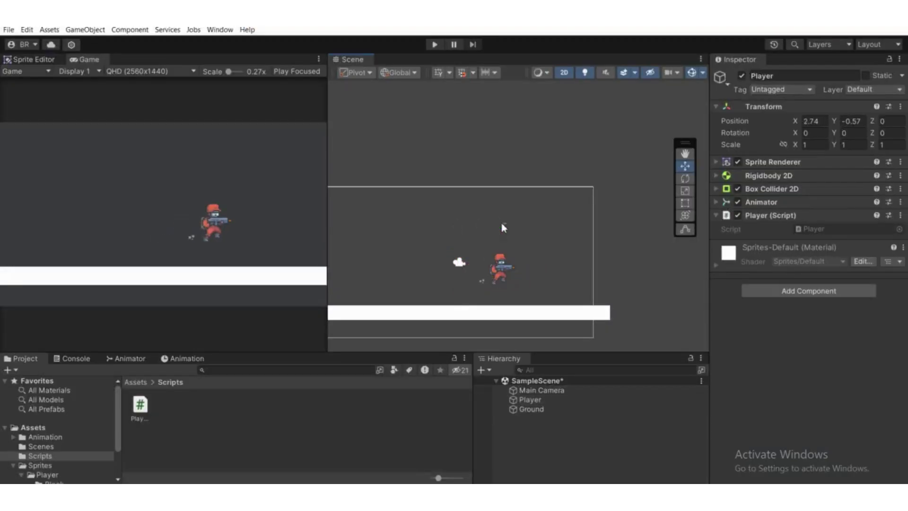
click(547, 400)
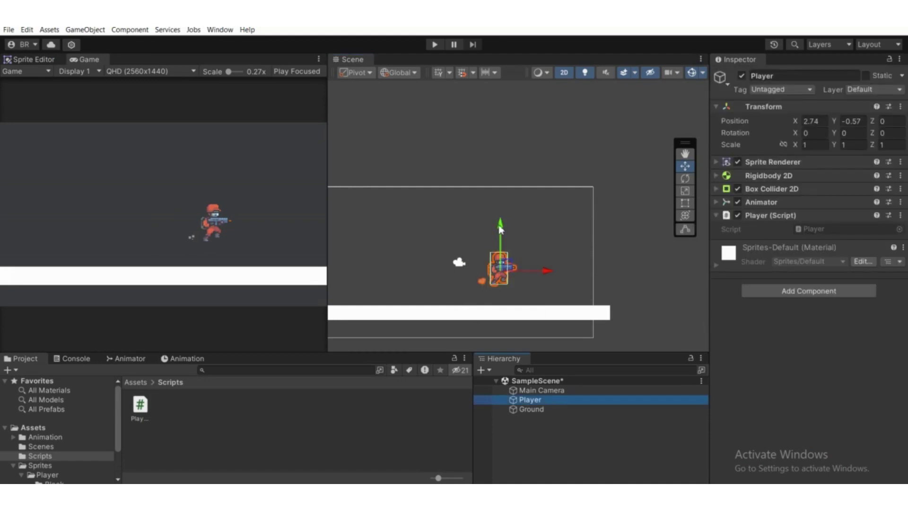
drag(502, 230, 505, 219)
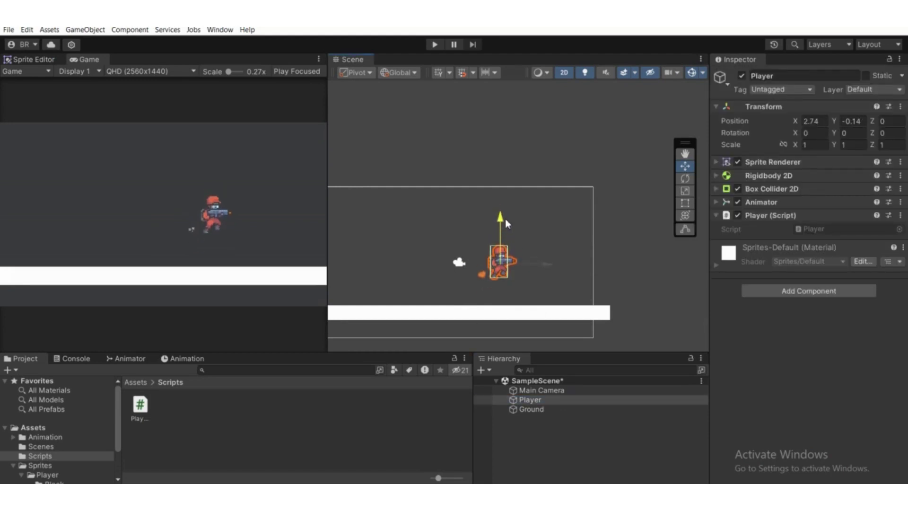
drag(548, 270, 509, 285)
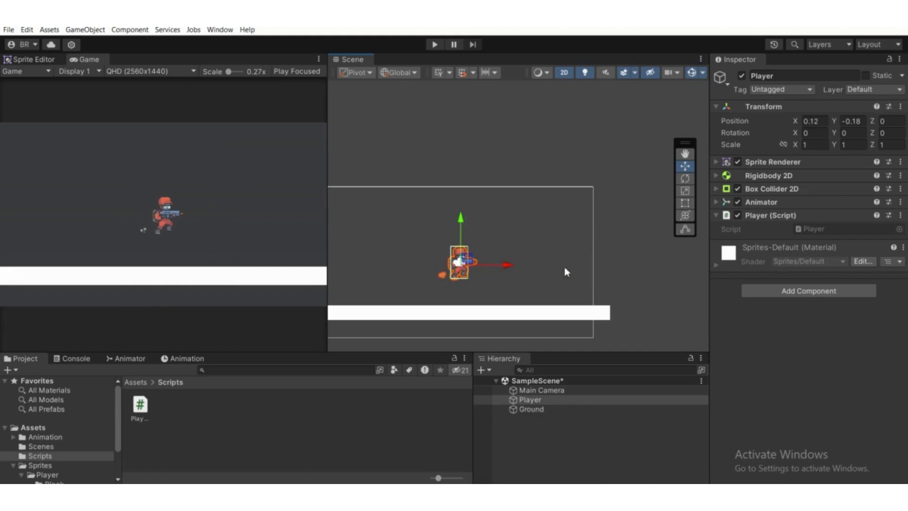
scroll(536, 283, down, 1)
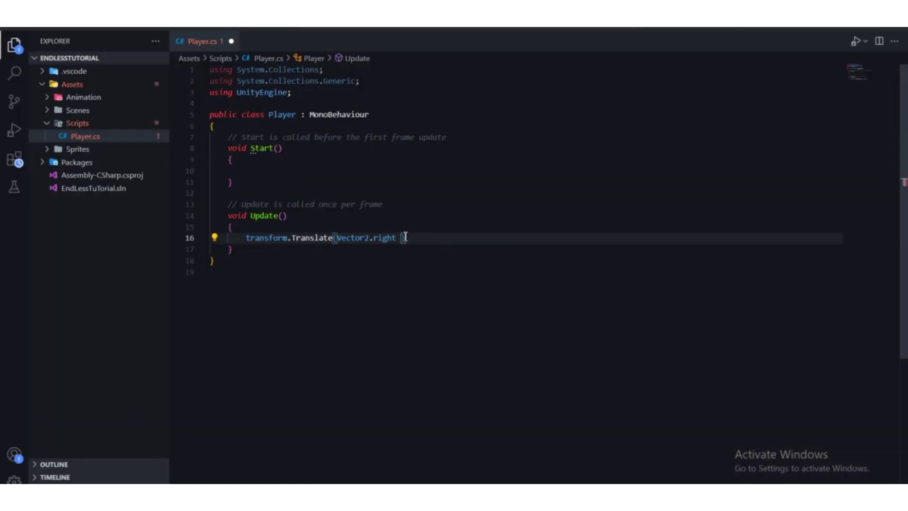
Step: Multiply Vector2.right by 5f in the Translate call of Player.cs
drag(402, 237, 336, 238)
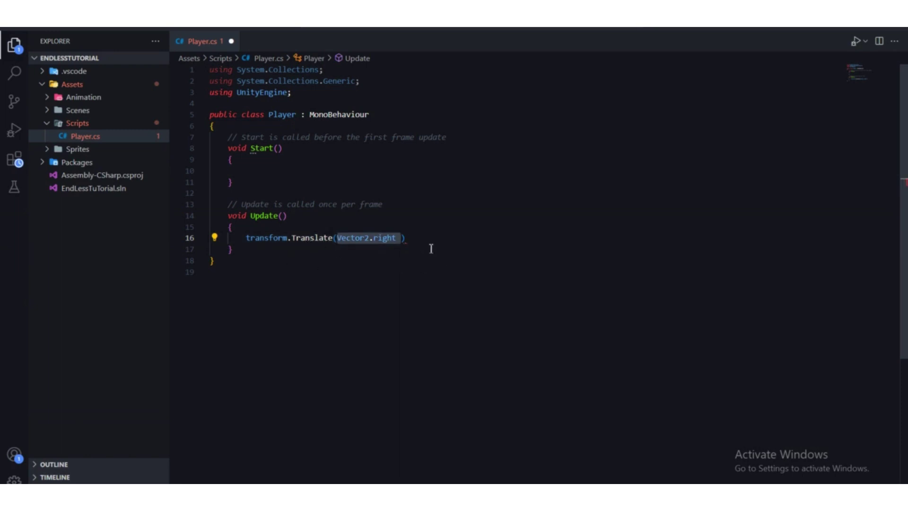
click(402, 238)
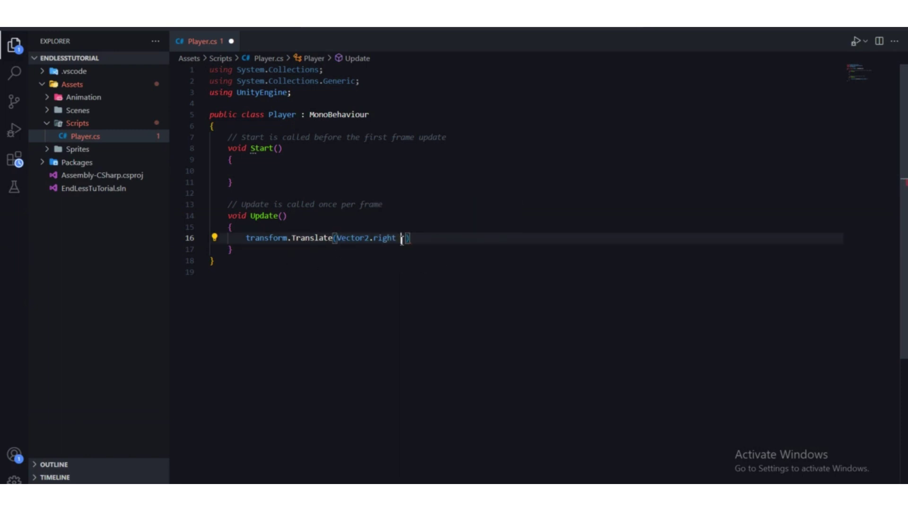
text(* 5f)
drag(418, 237, 411, 237)
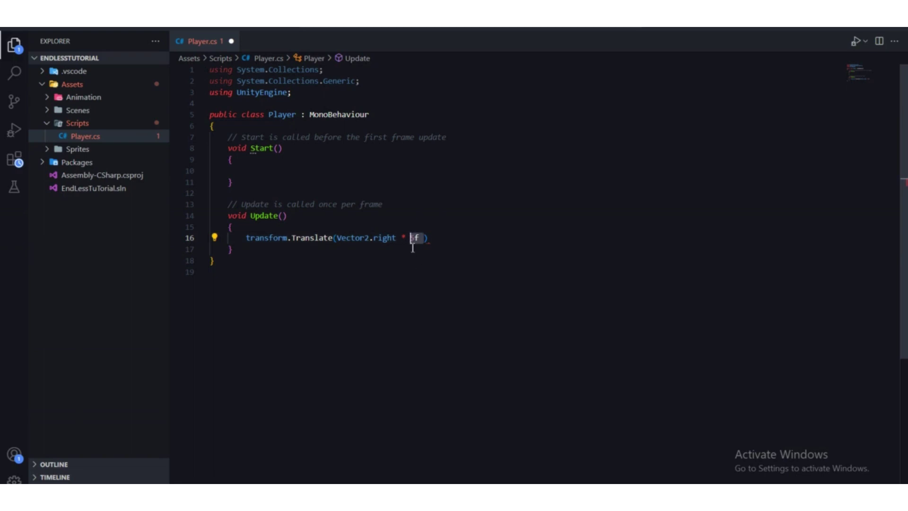